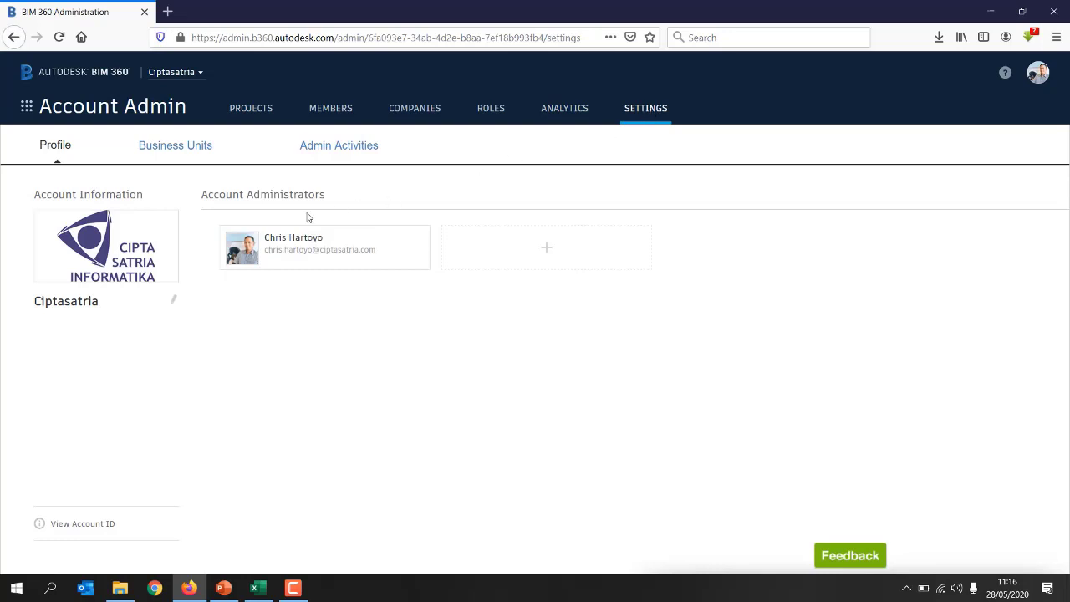
left_click(173, 300)
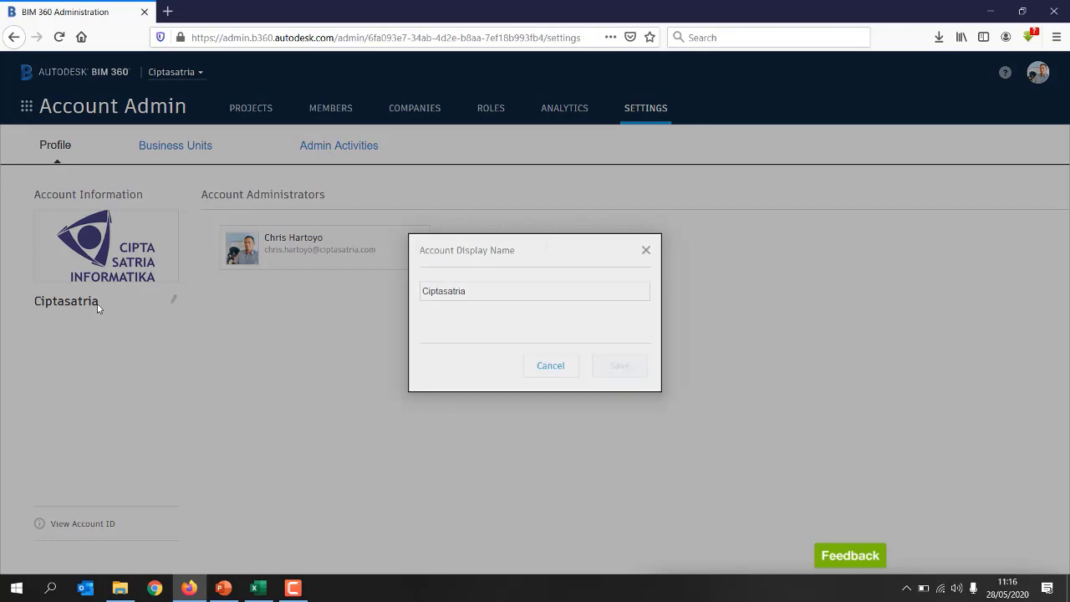
left_click(565, 373)
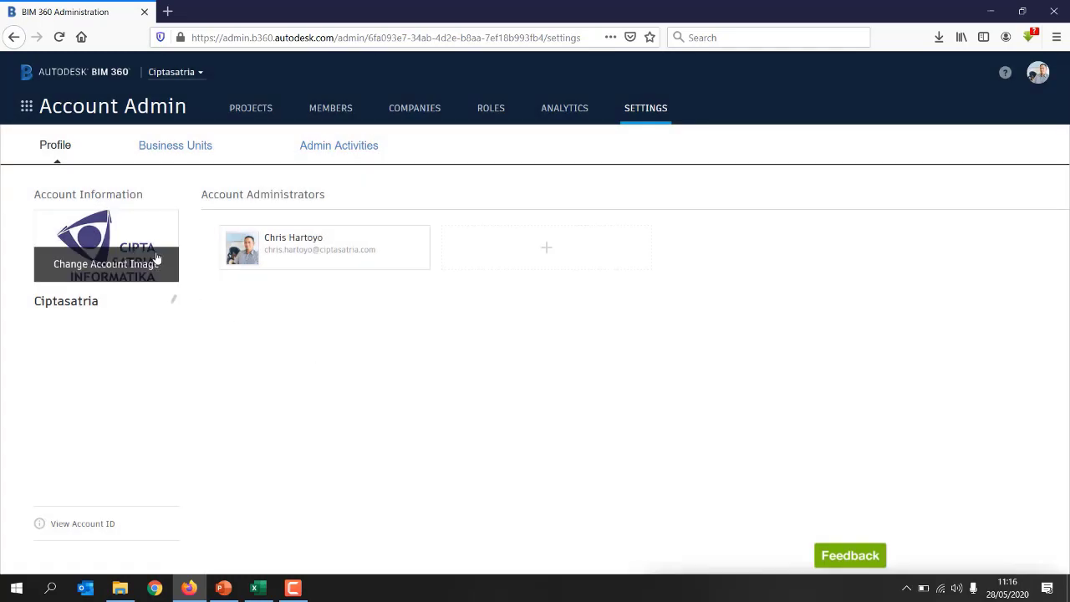
left_click(175, 146)
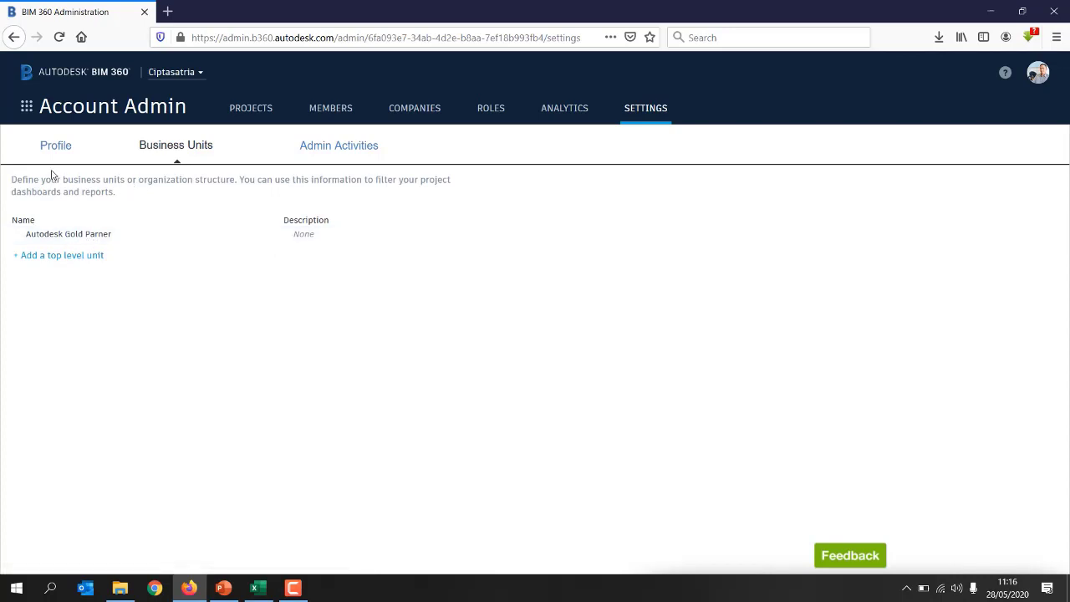
left_click(63, 146)
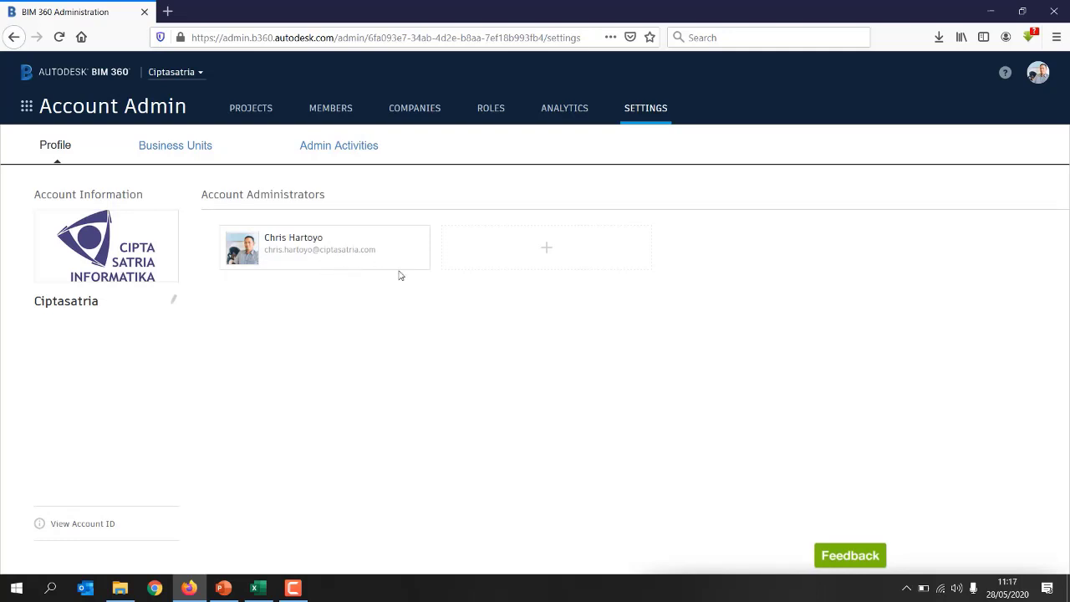
Step: Add a colleague's e-mail address as a second account administrator and save it
left_click(547, 251)
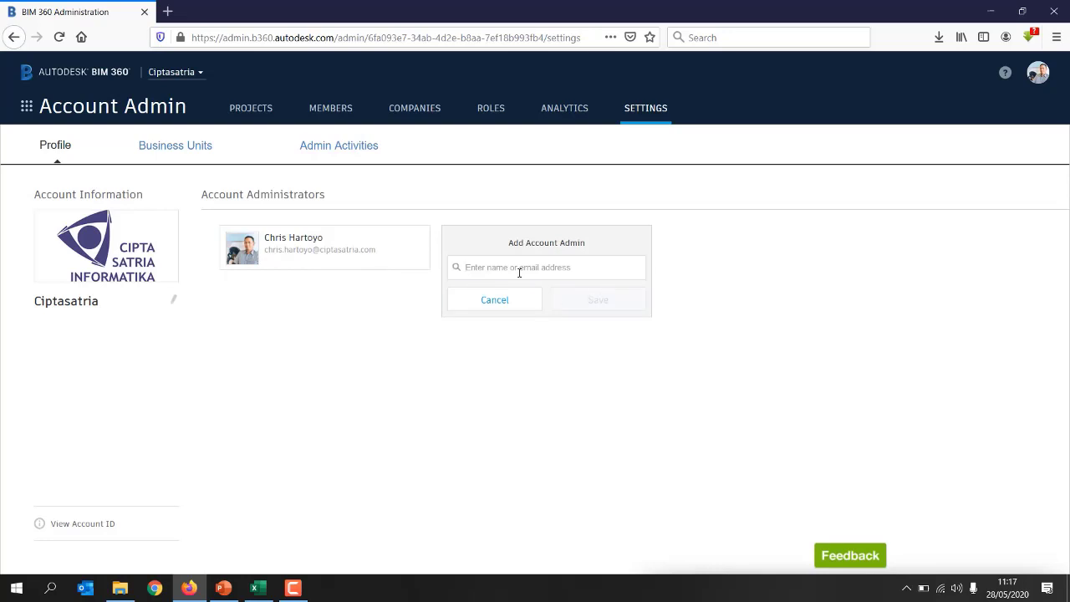
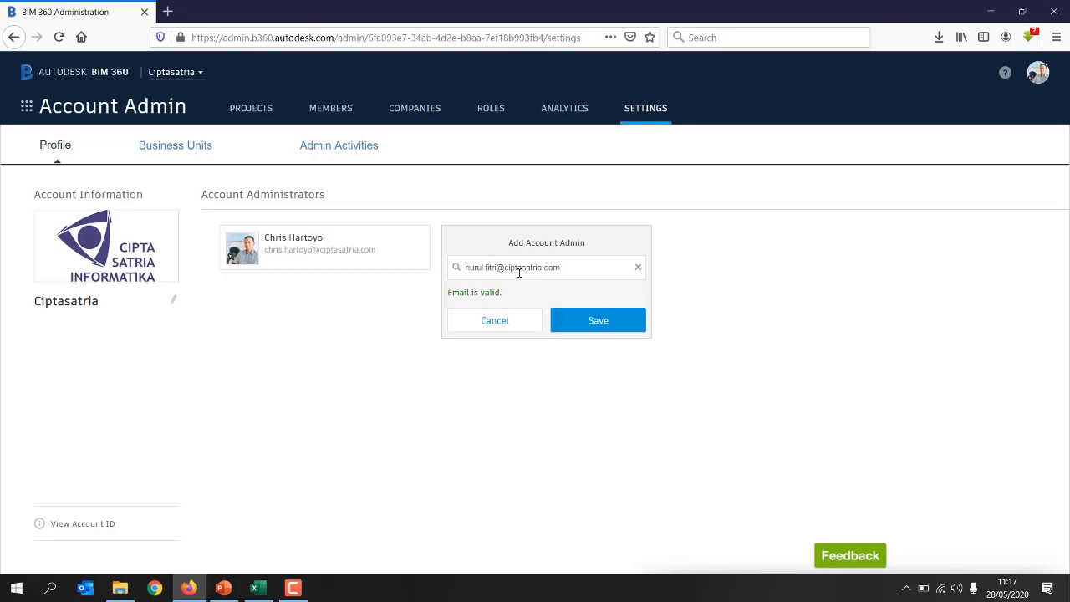
left_click(588, 322)
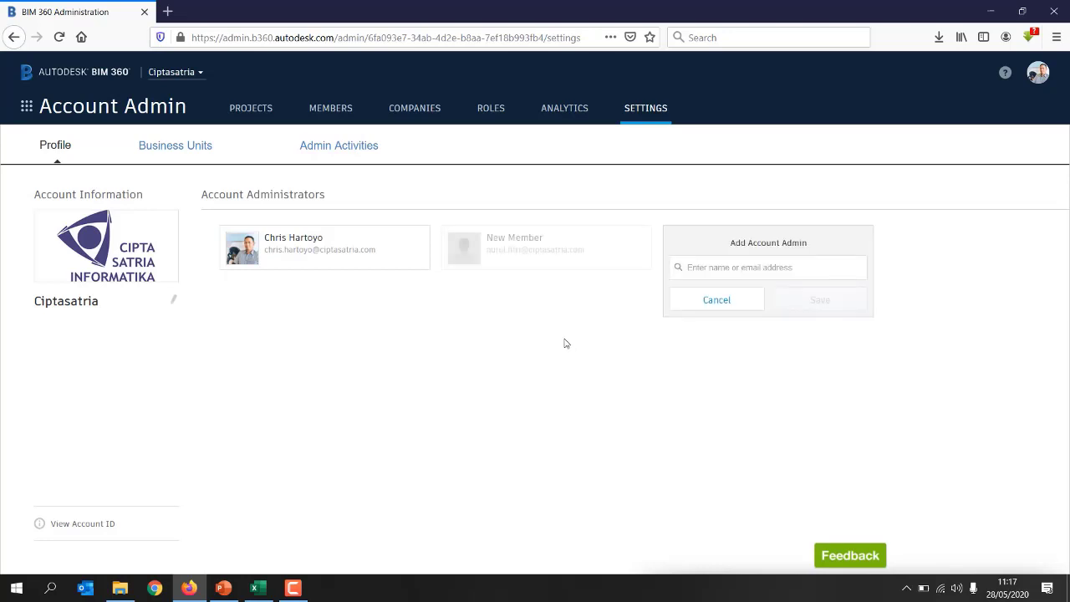
left_click(707, 307)
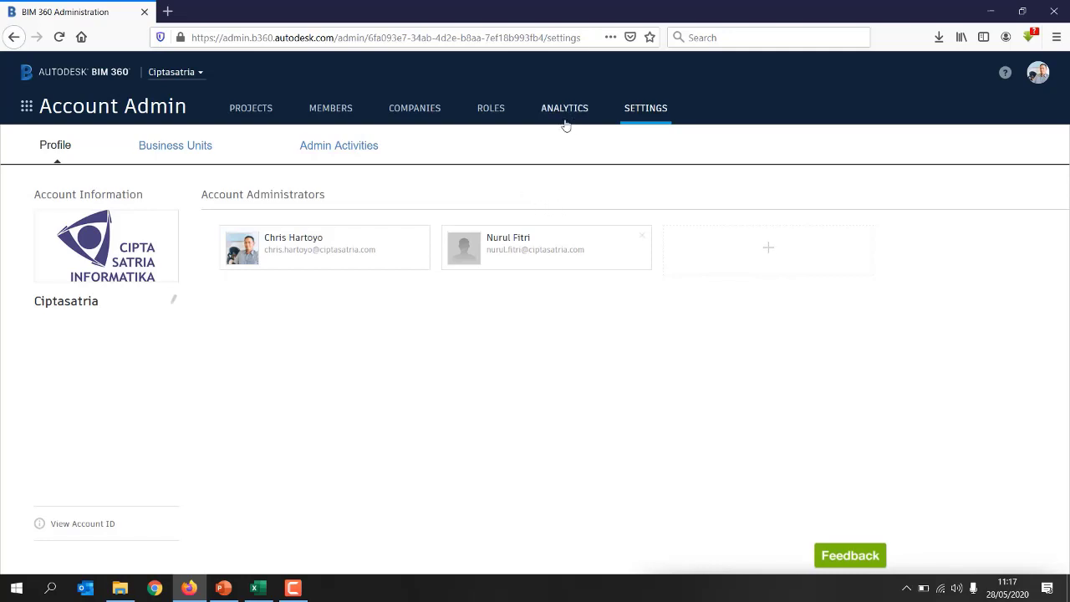
Step: Add a 'BIM Engineer' role to the account Roles list, bringing it to 14 roles
left_click(495, 117)
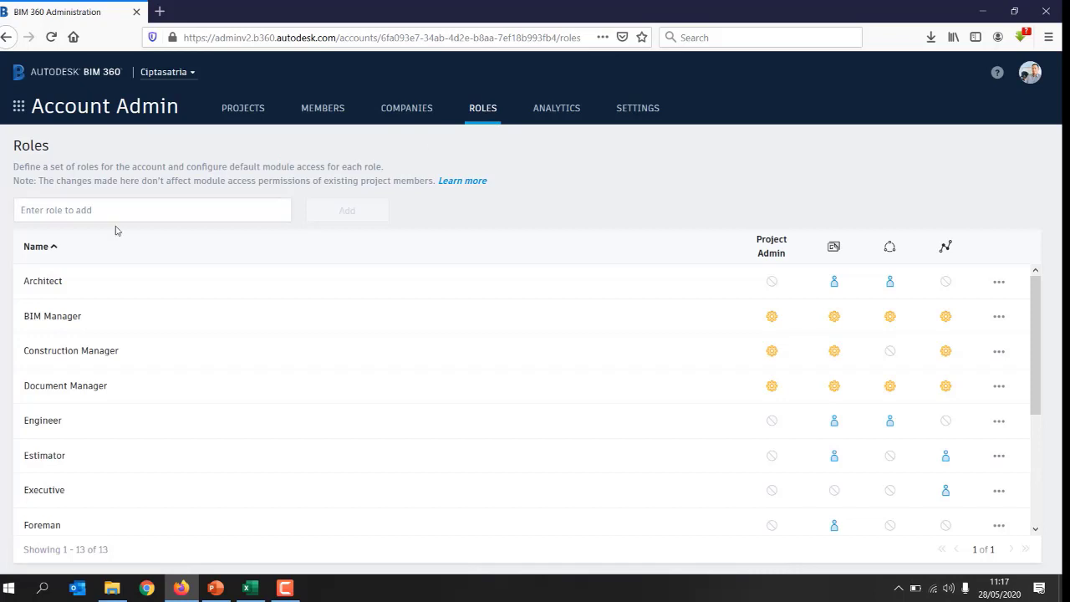
mouse_move(1034, 313)
left_mouse_down()
mouse_move(1061, 455)
mouse_move(1037, 300)
mouse_move(1045, 430)
mouse_move(1021, 299)
left_mouse_up()
left_click(115, 209)
type("BIM")
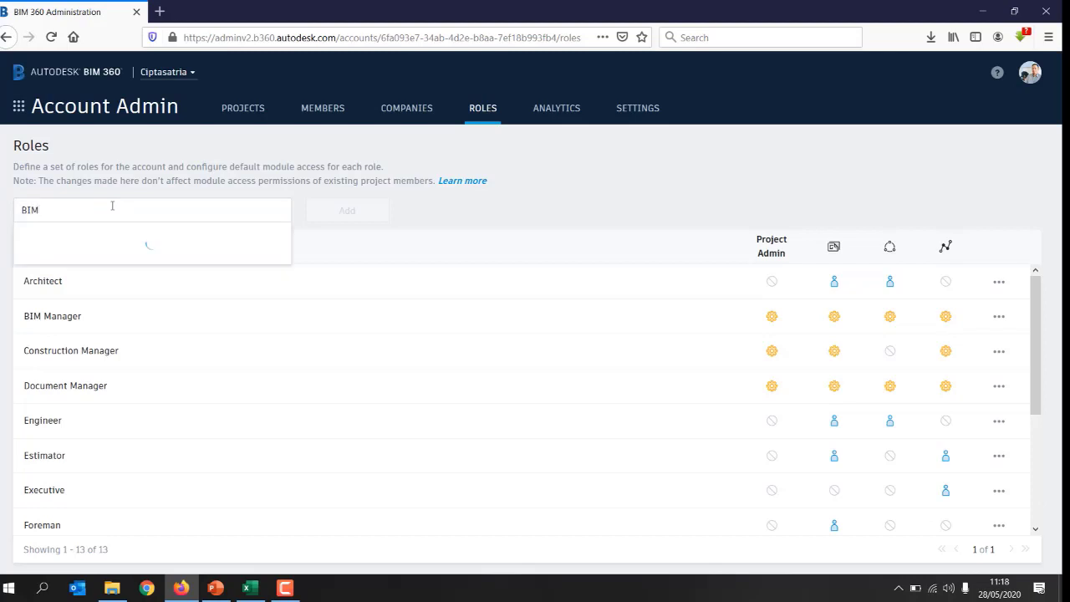
type(" ENgineer")
key("BackSpace")
key("BackSpace")
key("BackSpace")
key("BackSpace")
key("BackSpace")
key("BackSpace")
key("BackSpace")
type("ngine")
left_click(79, 248)
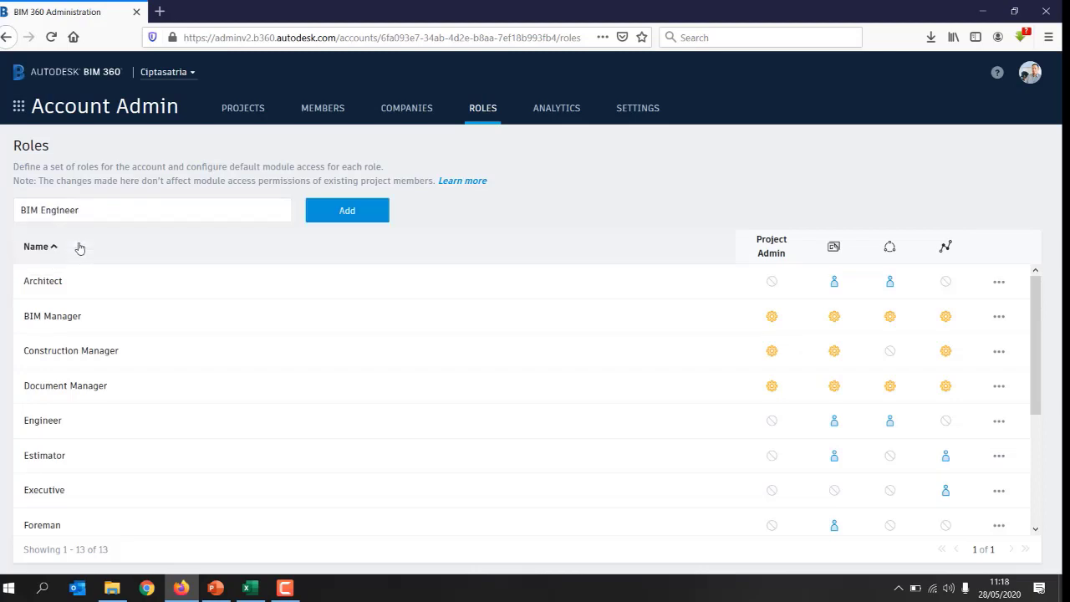
left_click(354, 219)
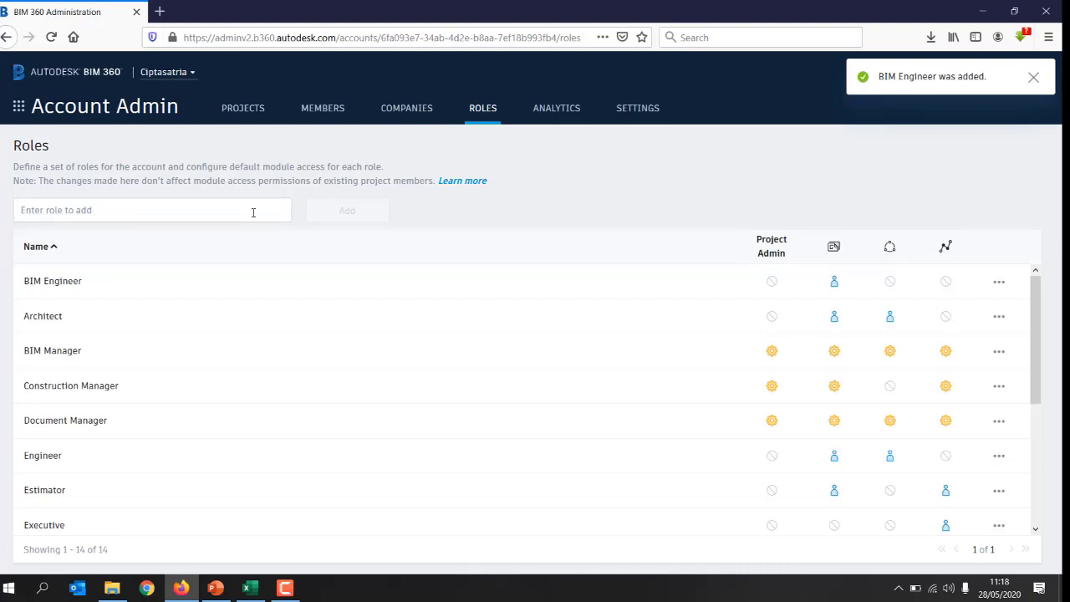
Step: Create the company 'ABC Konsultan' with trade Architecture in the company directory
left_click(402, 112)
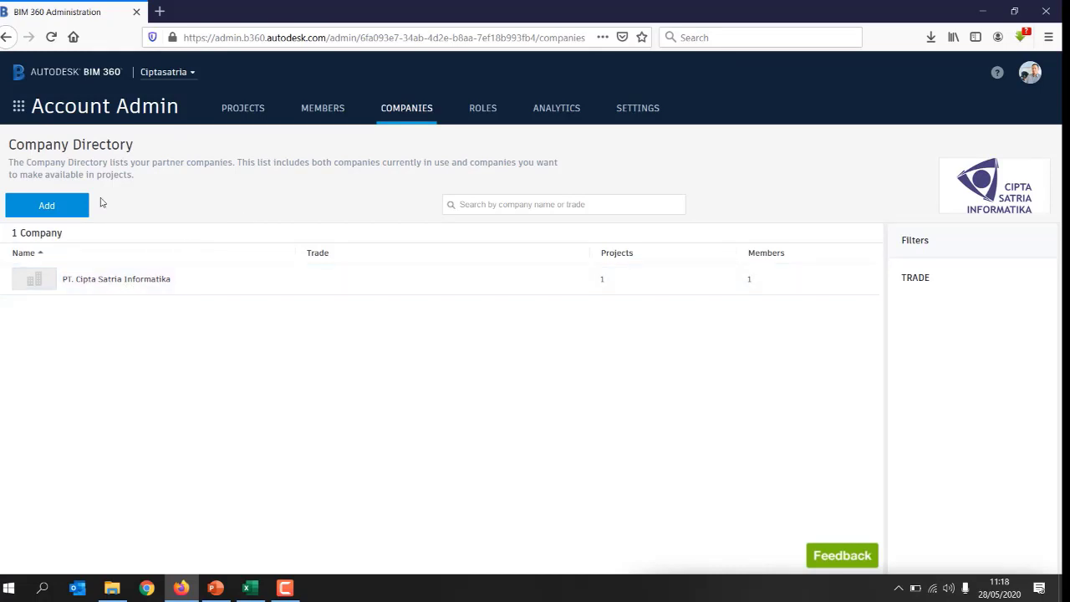
left_click(54, 213)
left_click(270, 180)
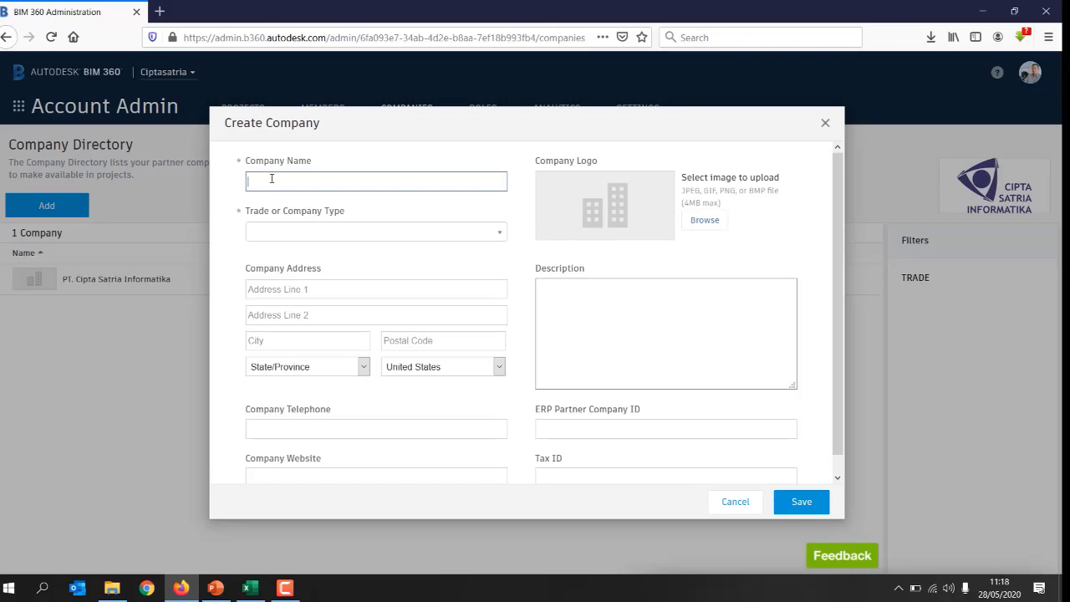
type("ABC Konsultan")
left_click(493, 238)
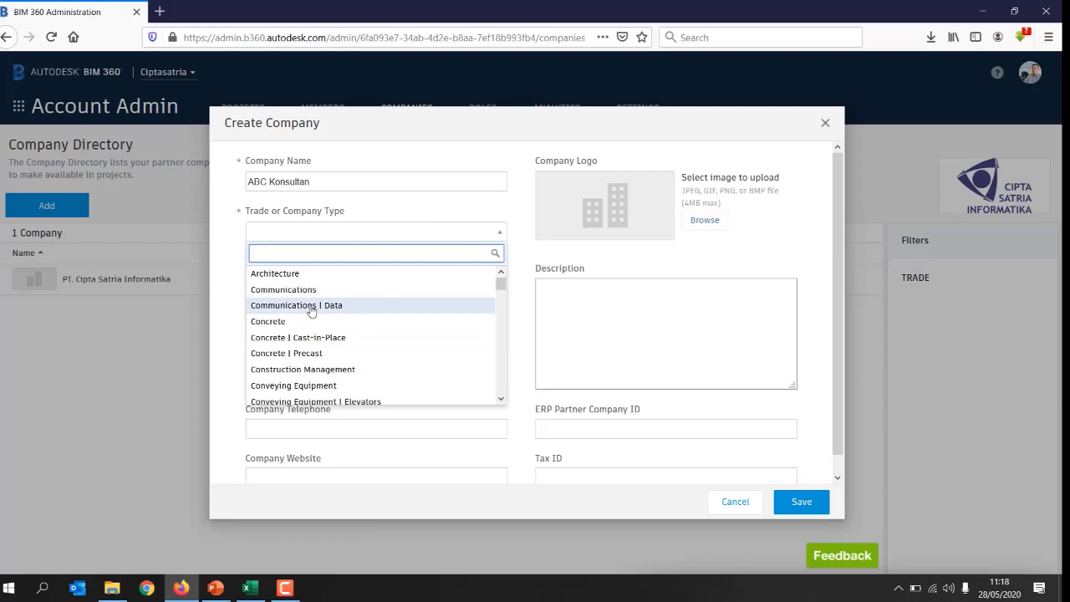
left_click(287, 277)
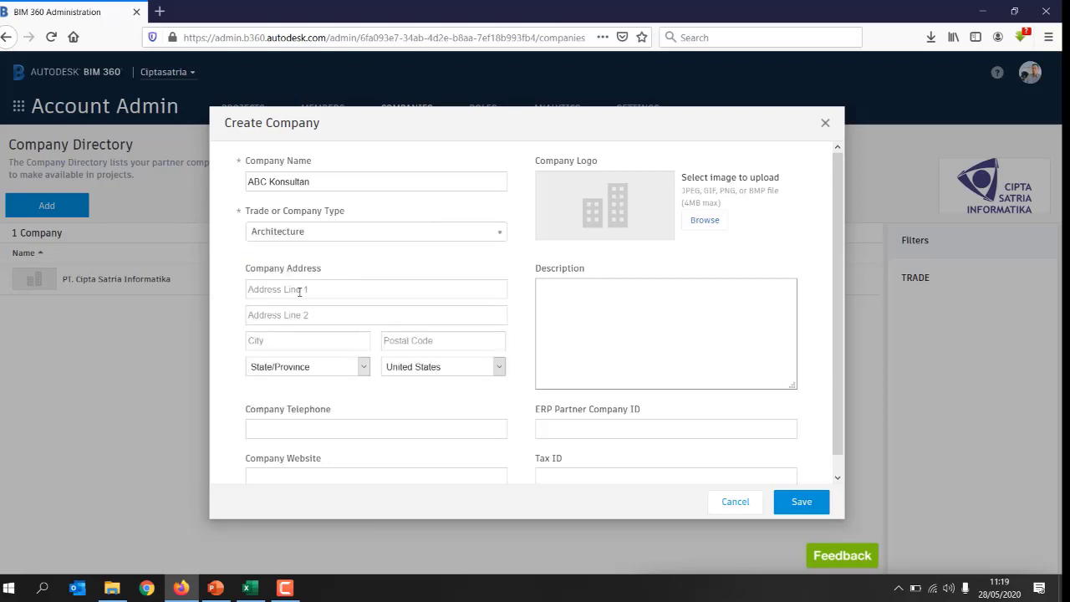
scroll(414, 389, "down", 1)
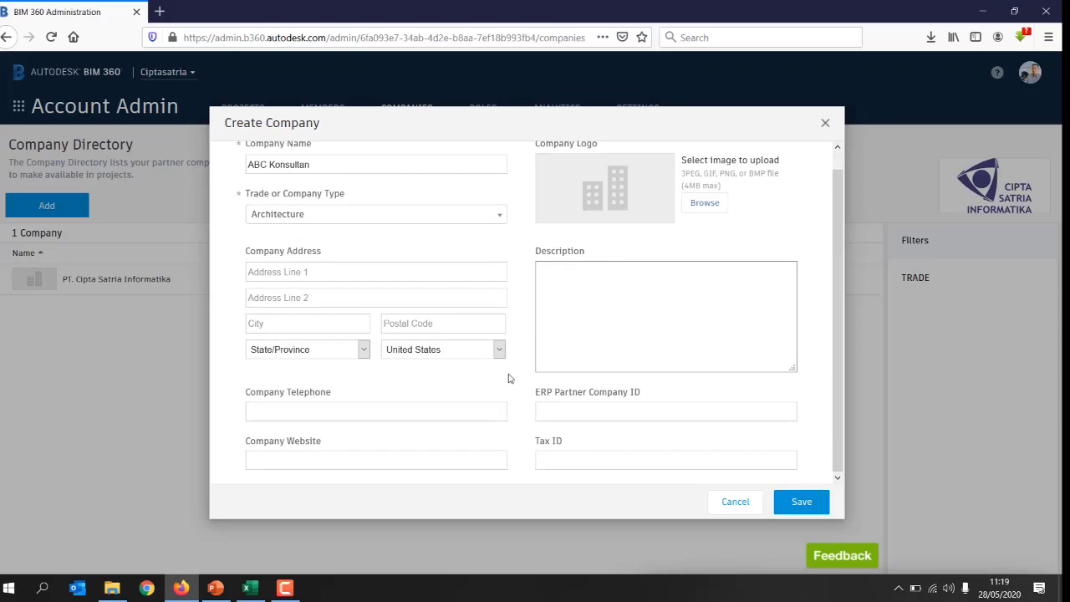
scroll(588, 200, "up", 1)
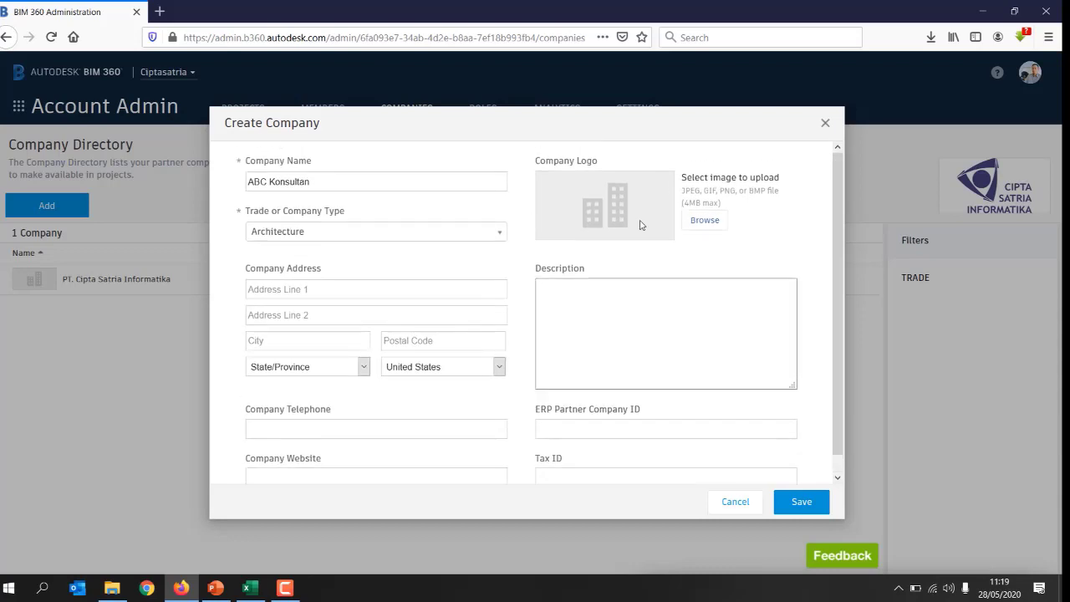
scroll(694, 239, "down", 1)
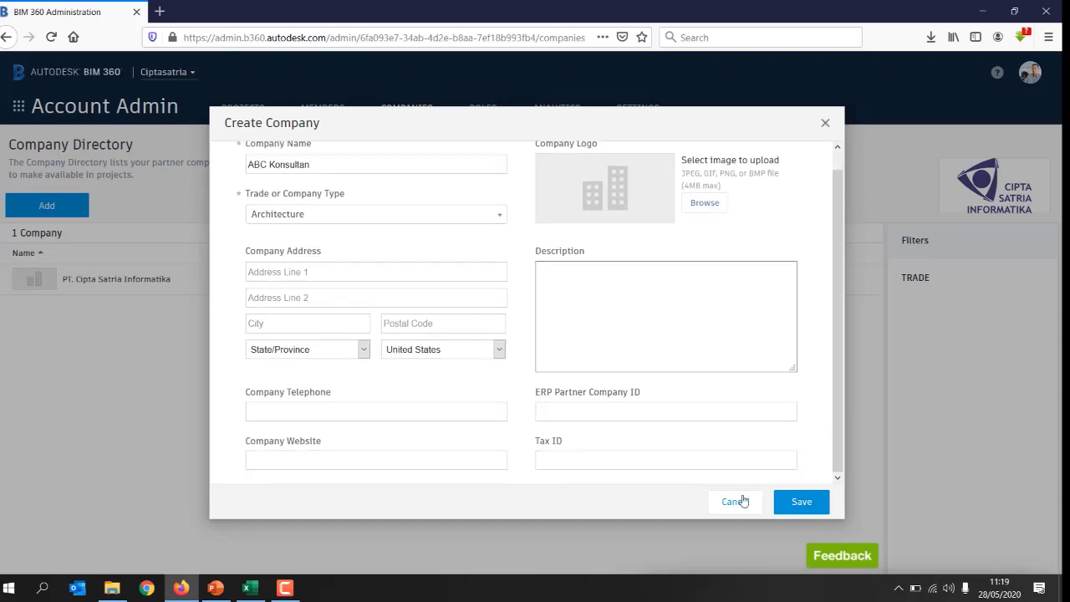
left_click(817, 503)
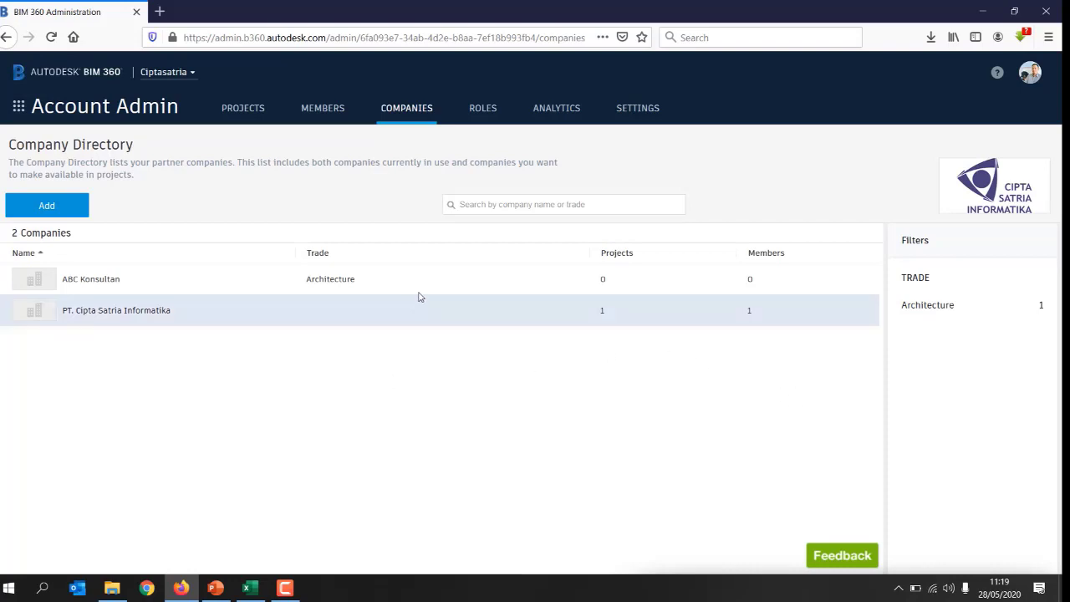
left_click(322, 111)
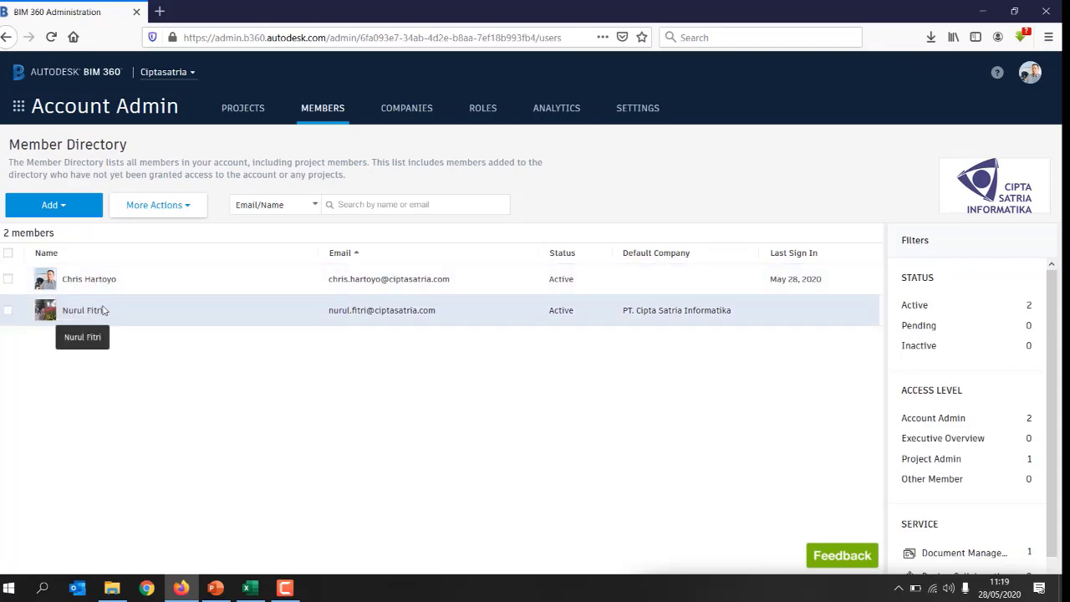
Step: Open the Import members by spreadsheet dialog from the Members tab's Add options
left_click(59, 210)
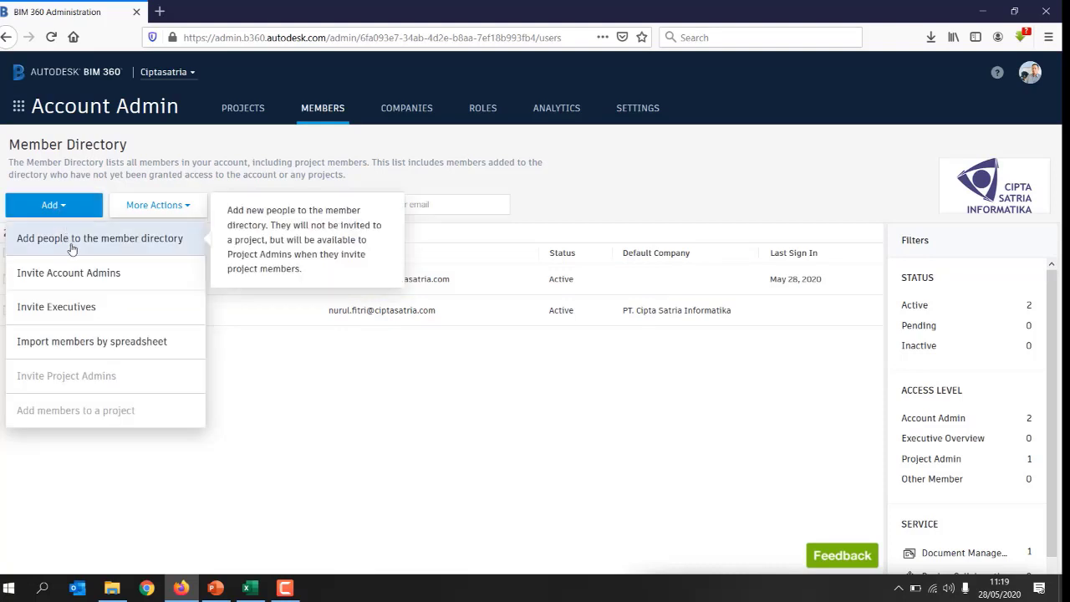
left_click(71, 243)
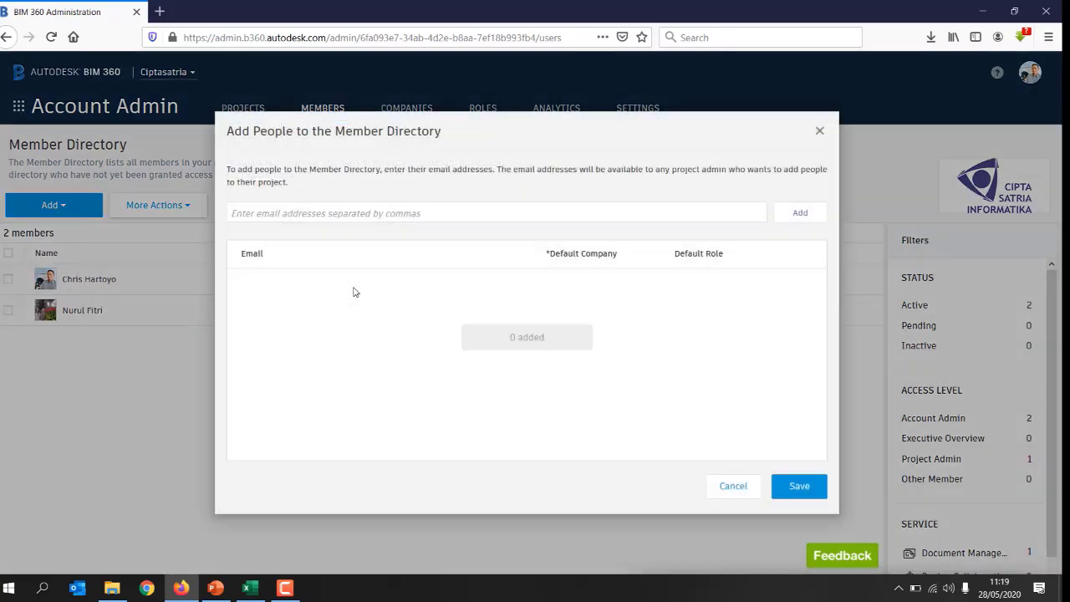
left_click(404, 214)
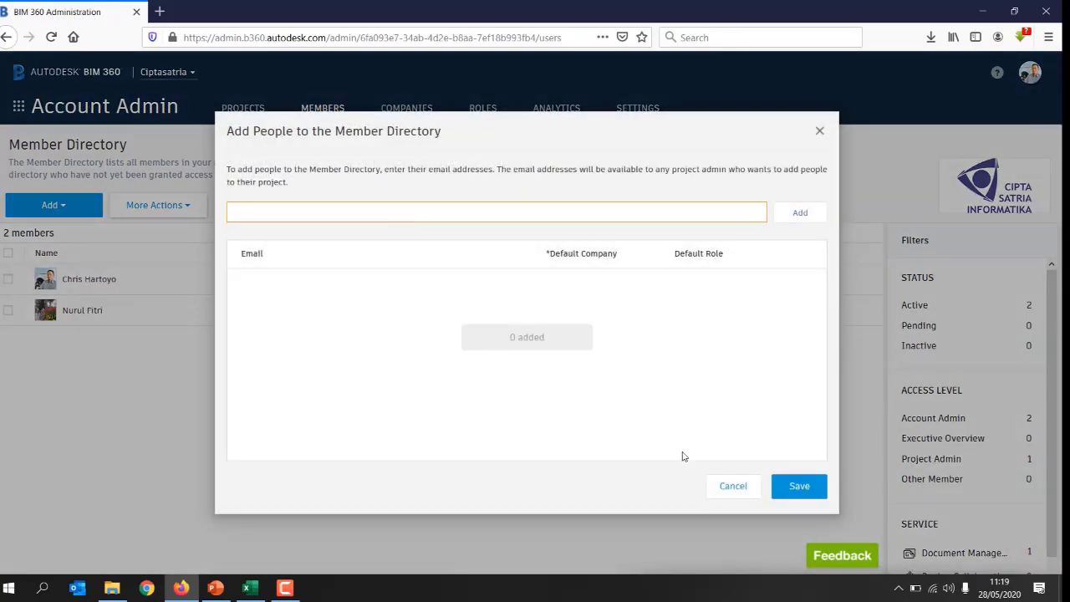
left_click(709, 482)
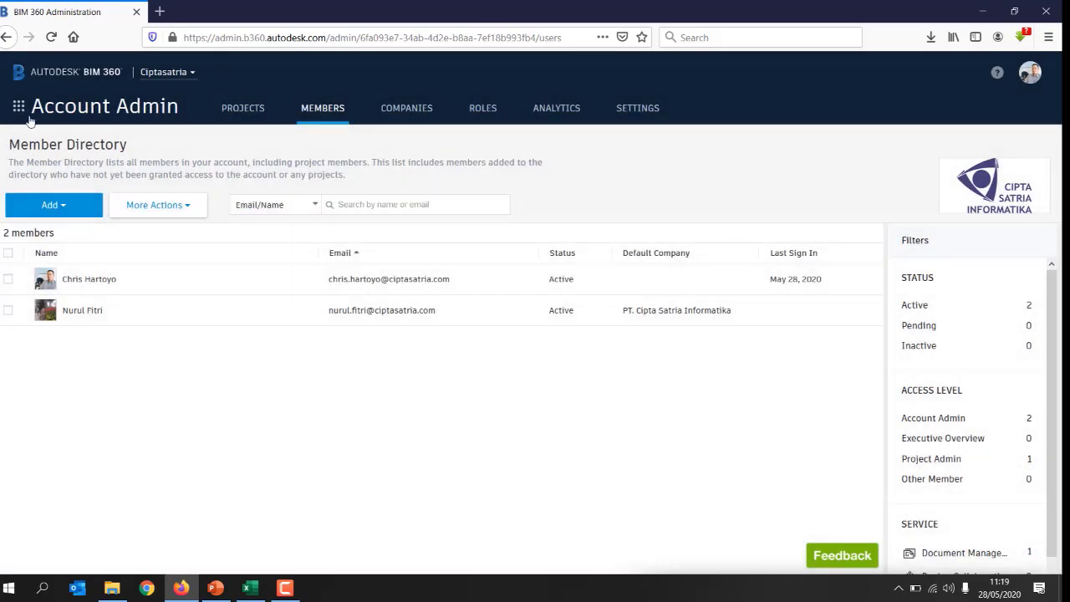
left_click(51, 209)
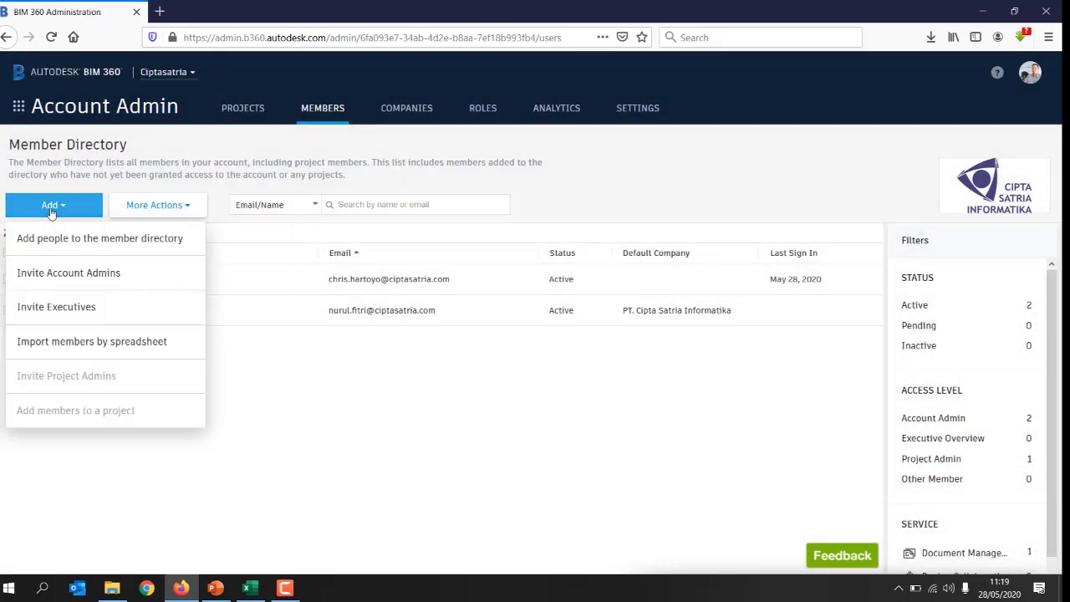
left_click(82, 346)
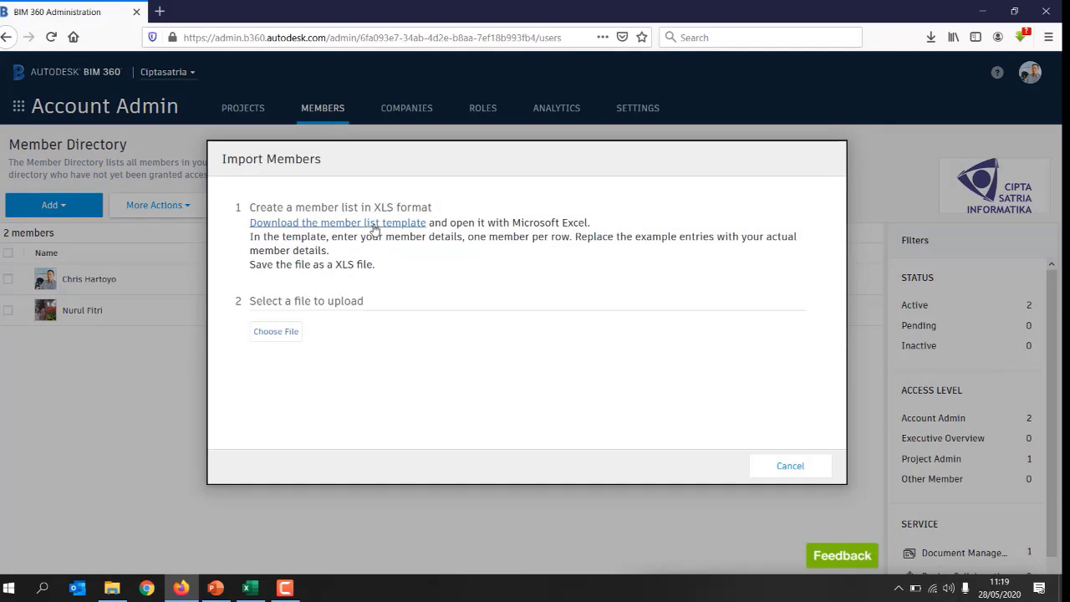
Step: Switch to the filled Import Members Template workbook in Excel
left_click(259, 589)
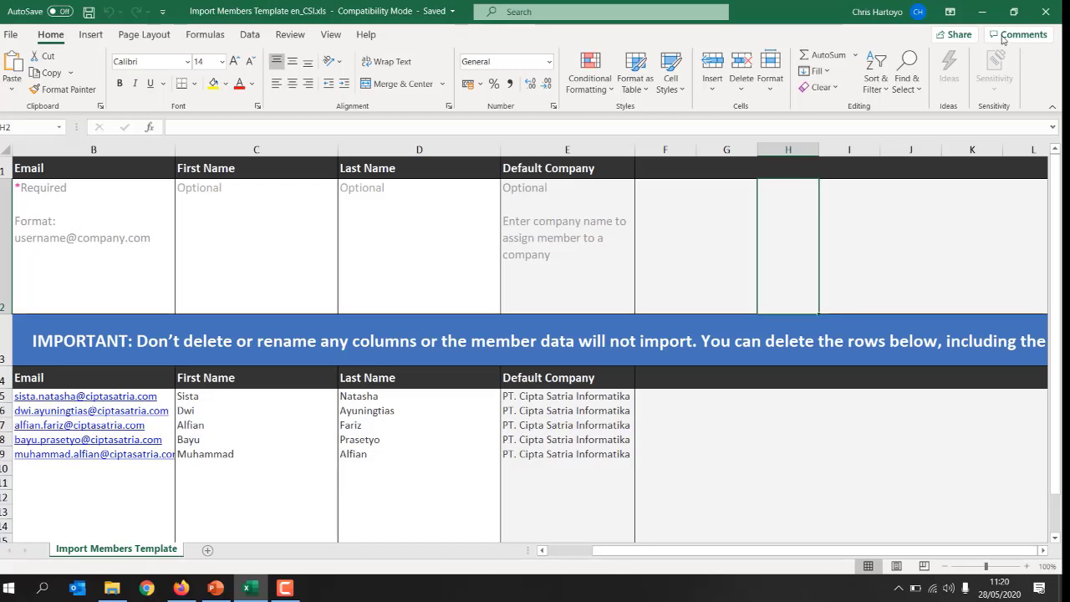
Step: Import the members from 'Import Members Template en_CSI.xls', then go to the Project Directory
left_click(983, 14)
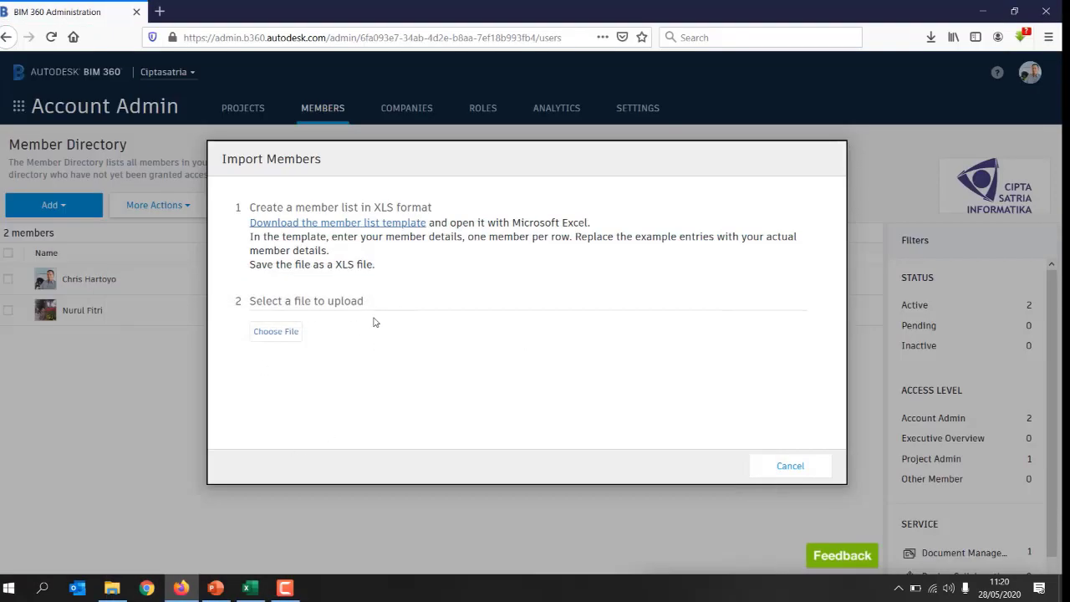
left_click(286, 335)
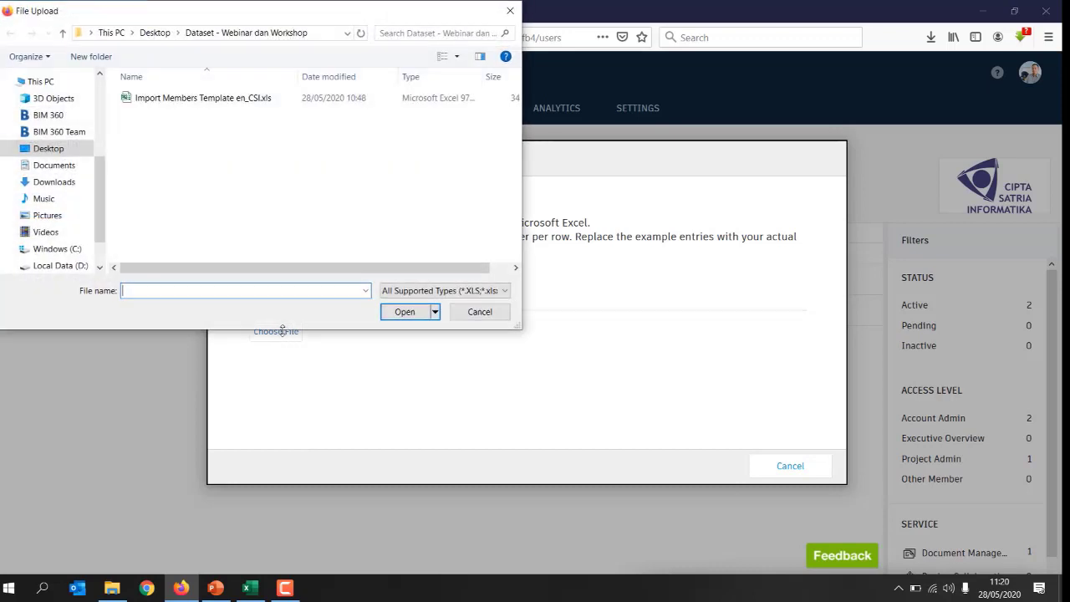
left_click(158, 102)
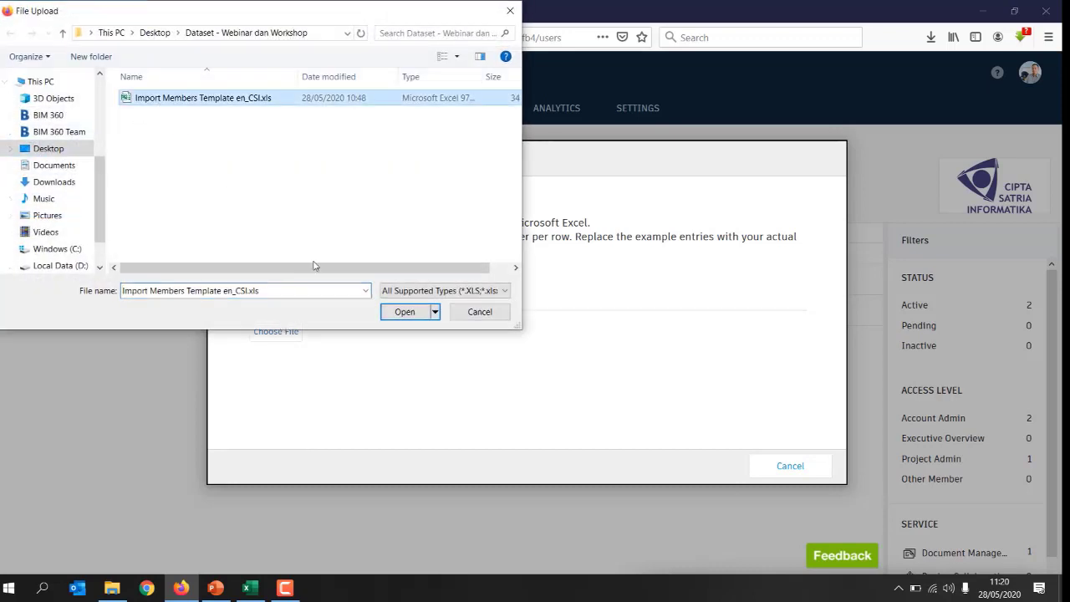
left_click(406, 317)
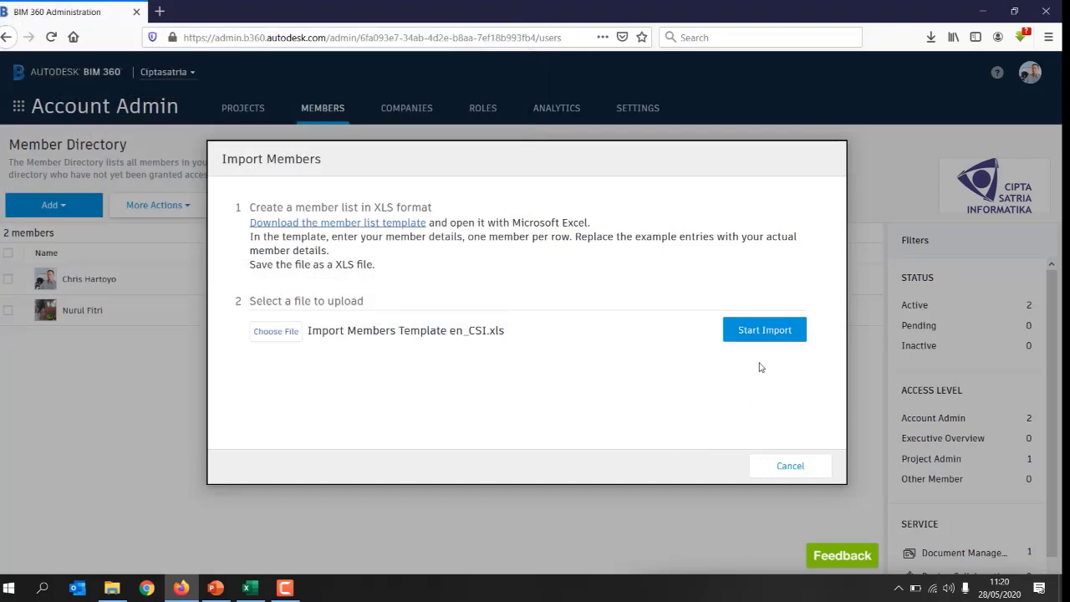
left_click(765, 332)
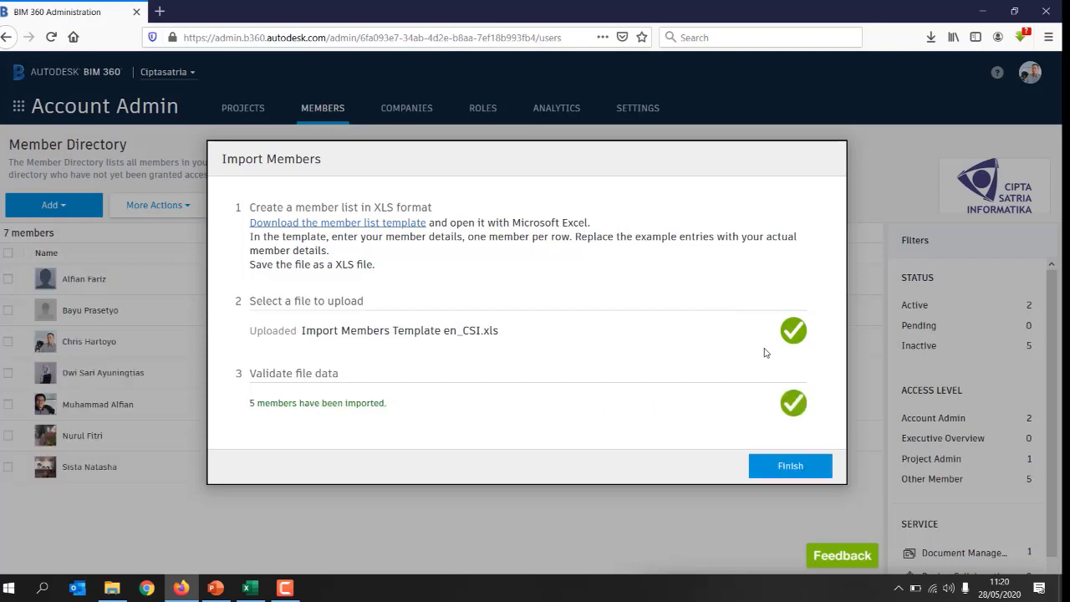
left_click(791, 473)
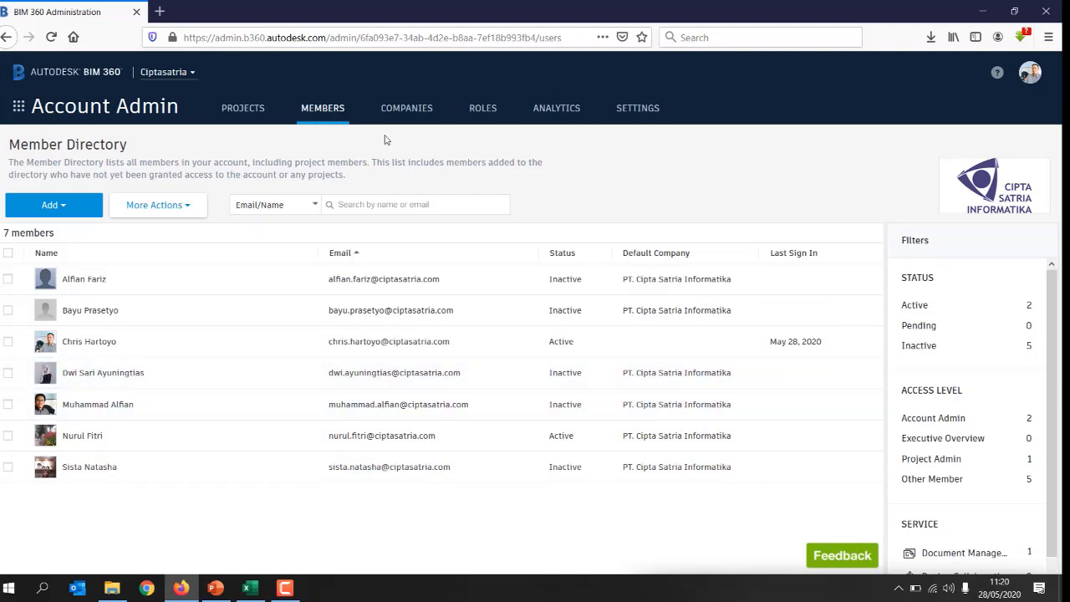
left_click(243, 110)
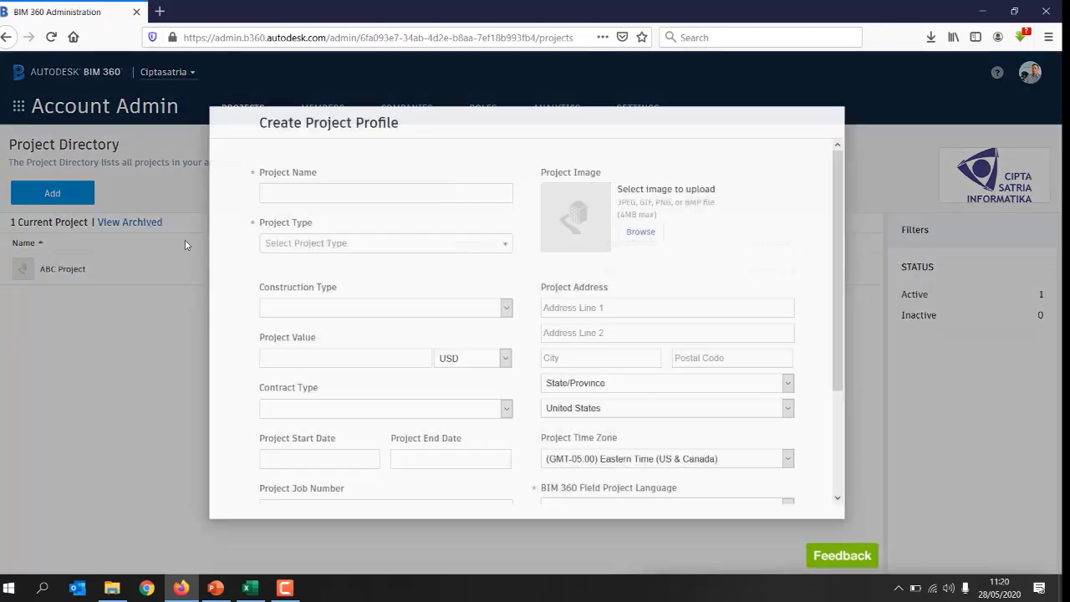
Step: Start a new project profile named 'XYZ Building' with project type Hospital
left_click(55, 201)
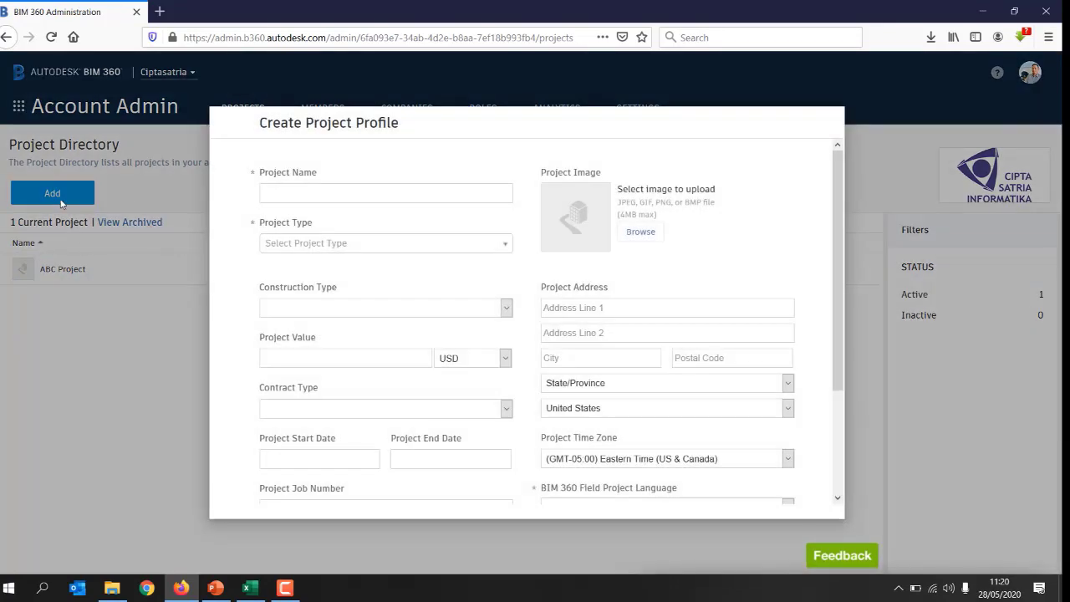
left_click(294, 196)
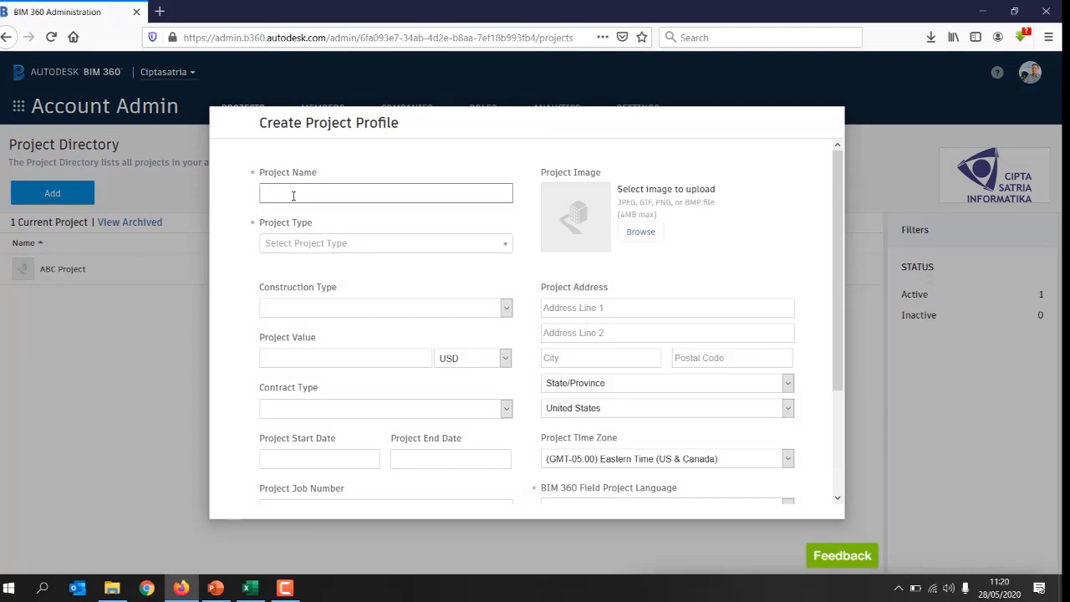
type("XYZ Building")
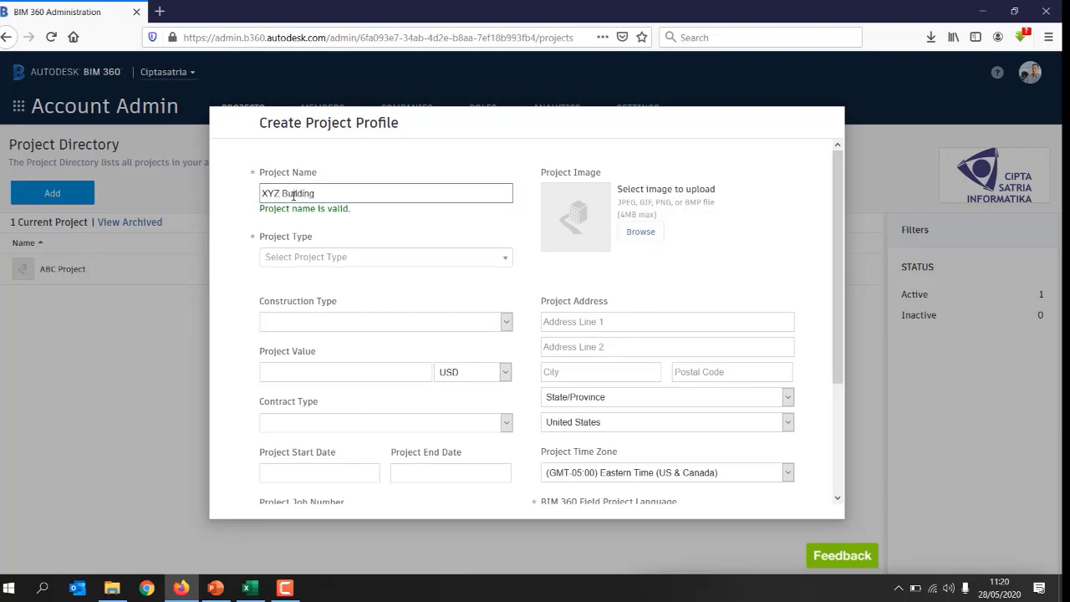
left_click(297, 262)
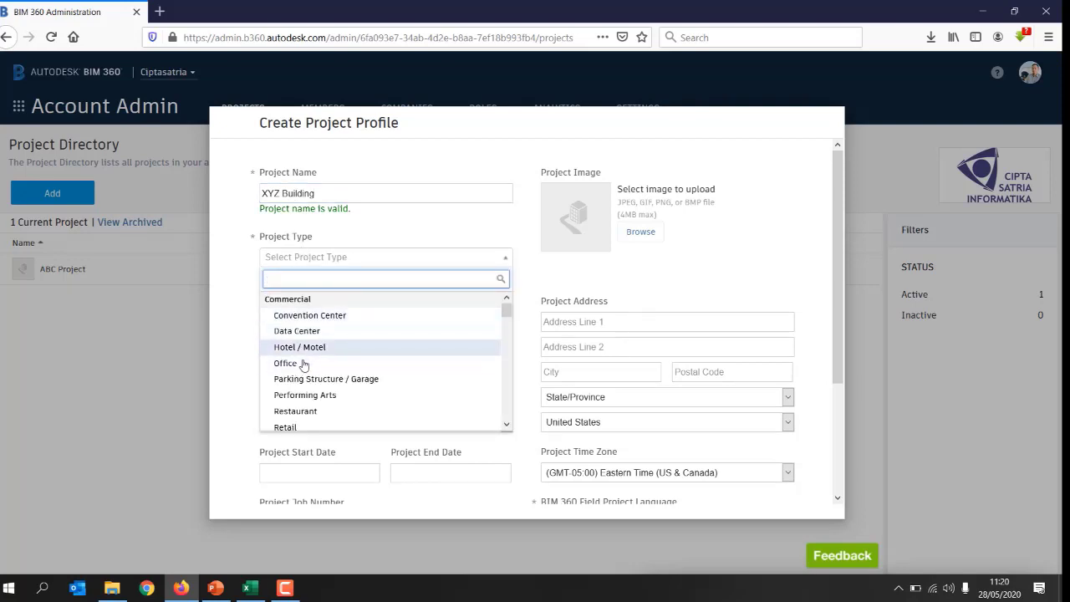
scroll(328, 383, "down", 5)
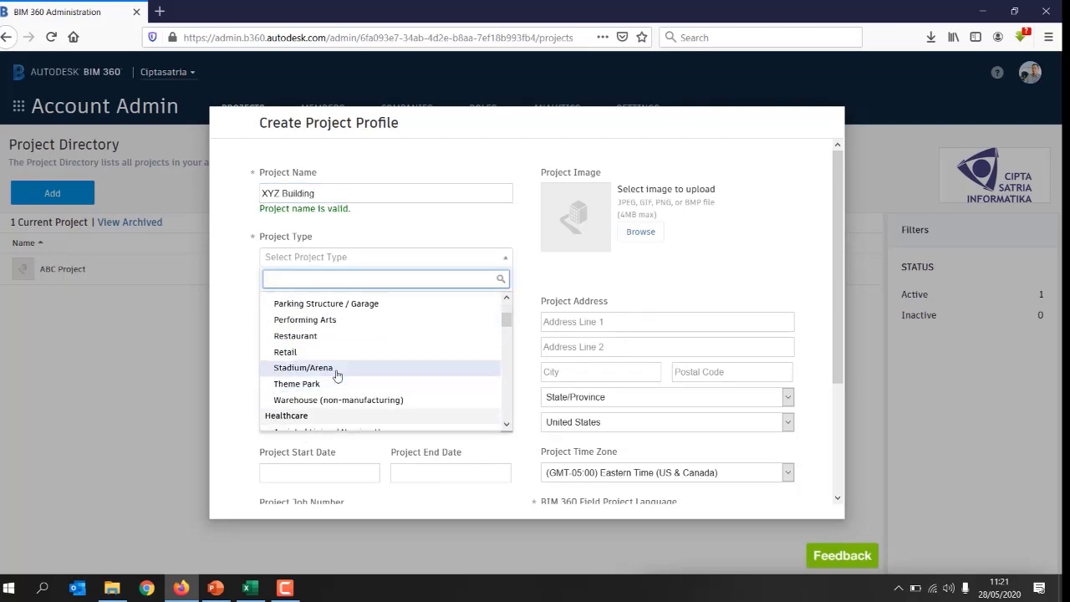
left_click(329, 380)
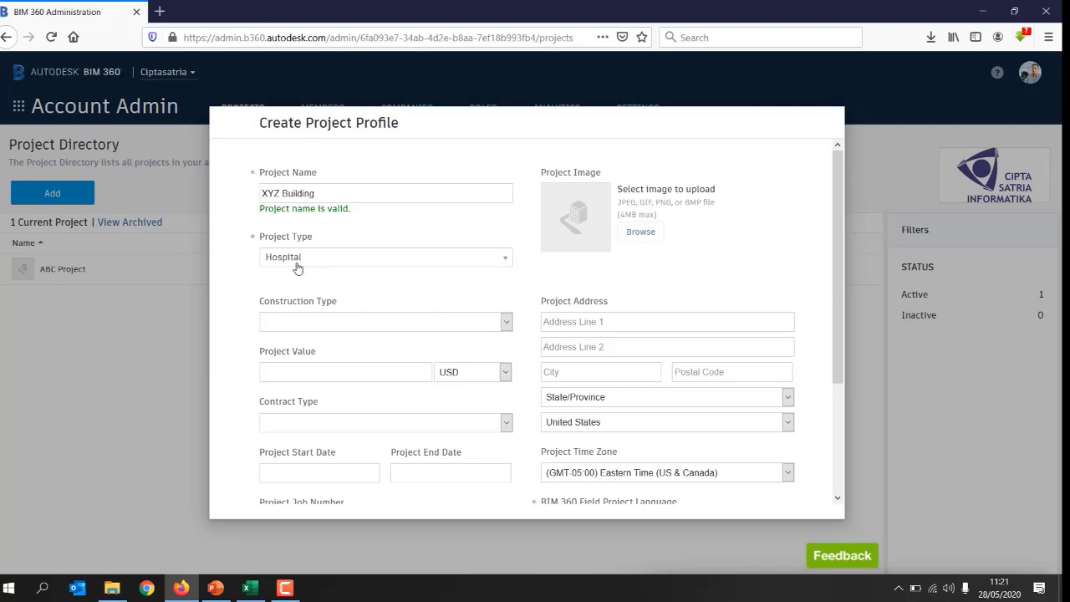
scroll(404, 282, "down", 4)
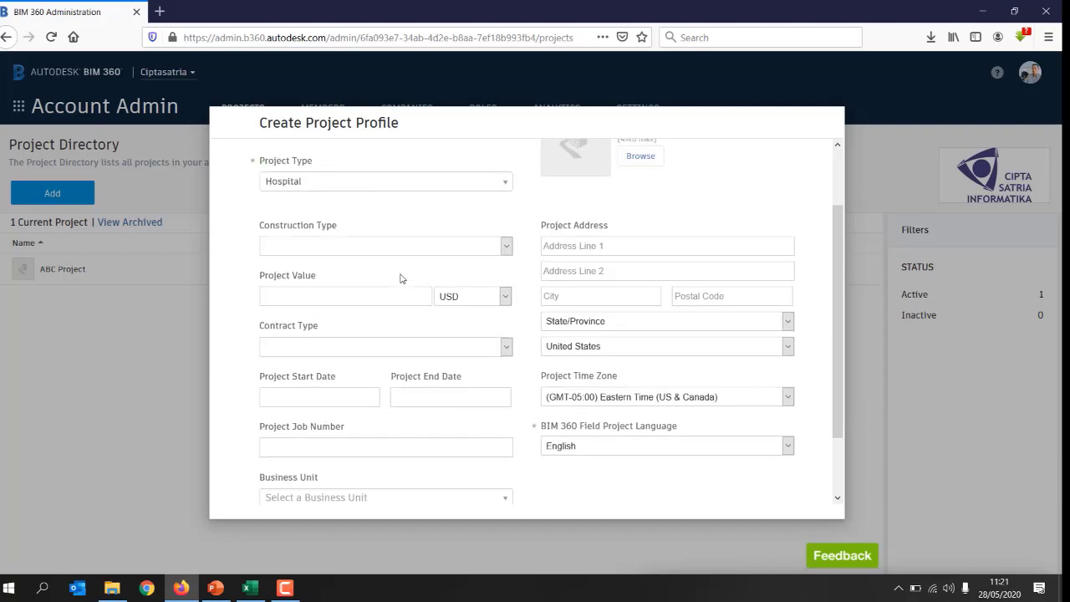
scroll(343, 331, "up", 3)
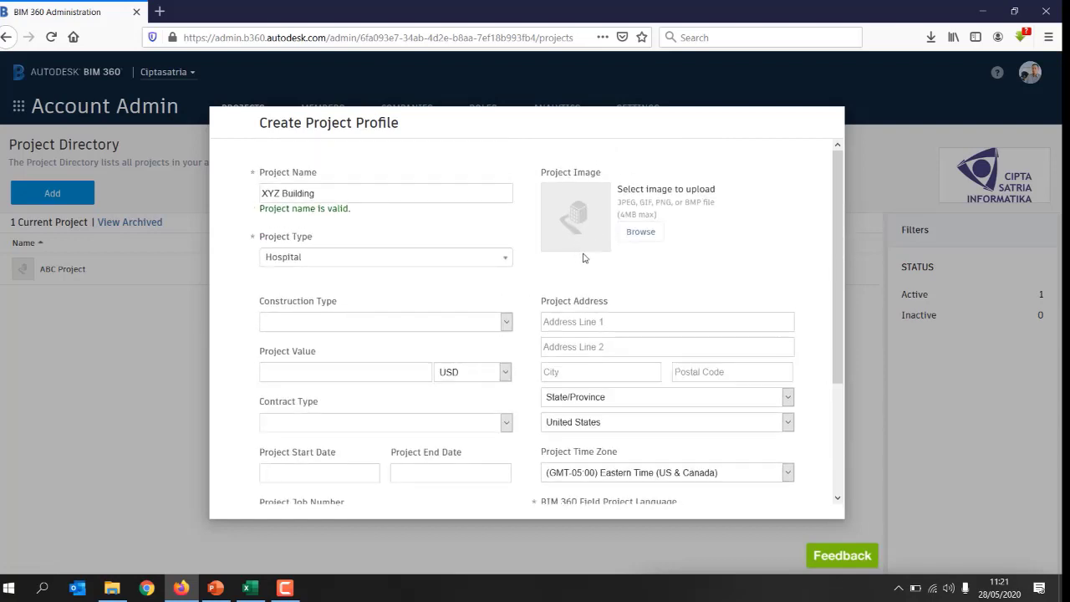
left_click(639, 234)
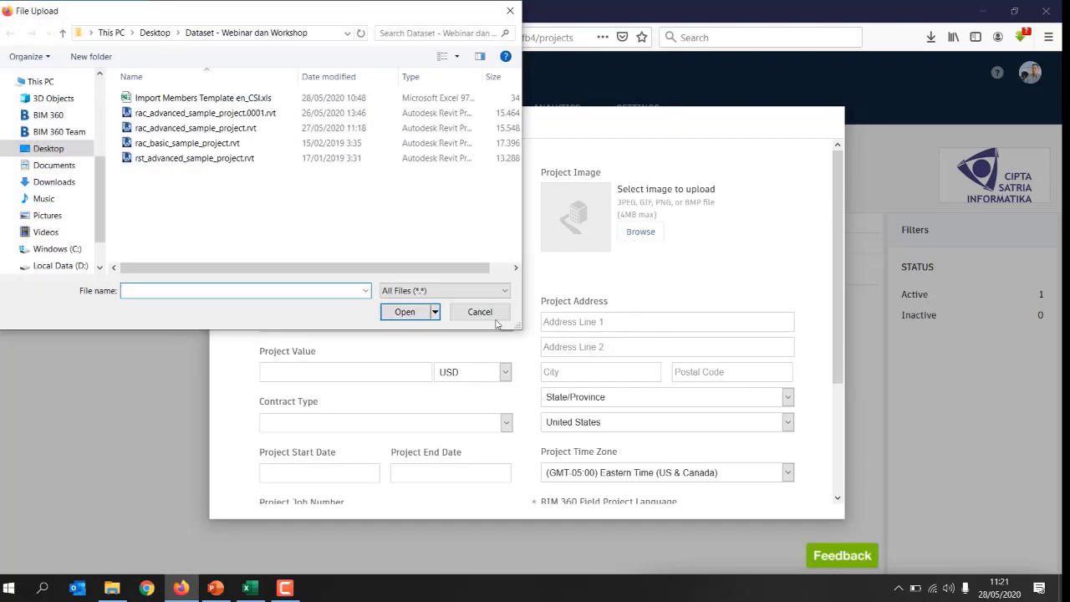
left_click(479, 312)
scroll(605, 331, "down", 3)
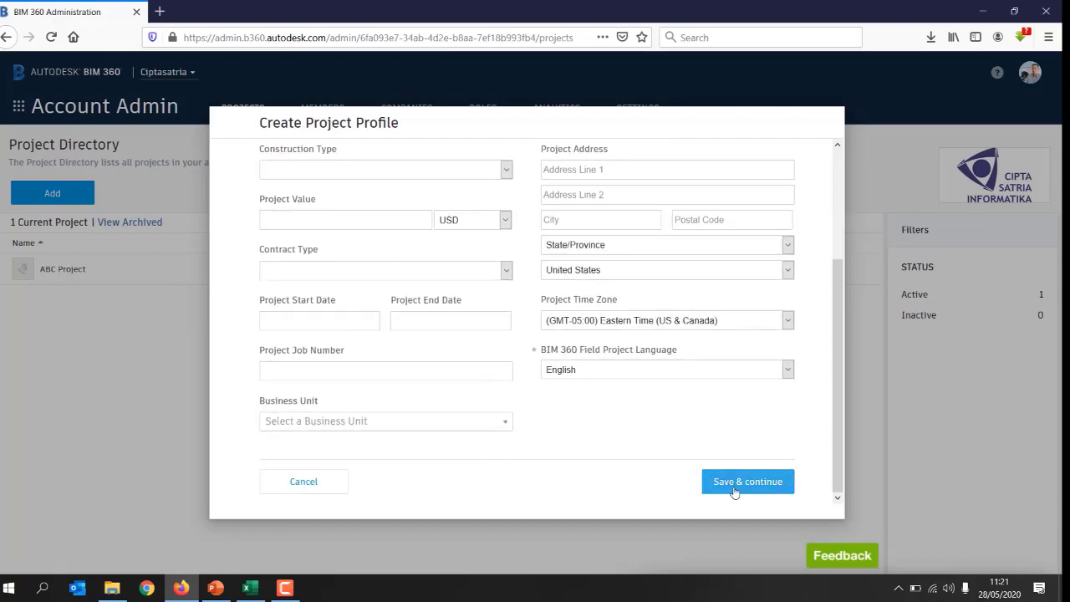
Step: Save the XYZ Building profile with Save & continue to reach its Project Services page
left_click(733, 490)
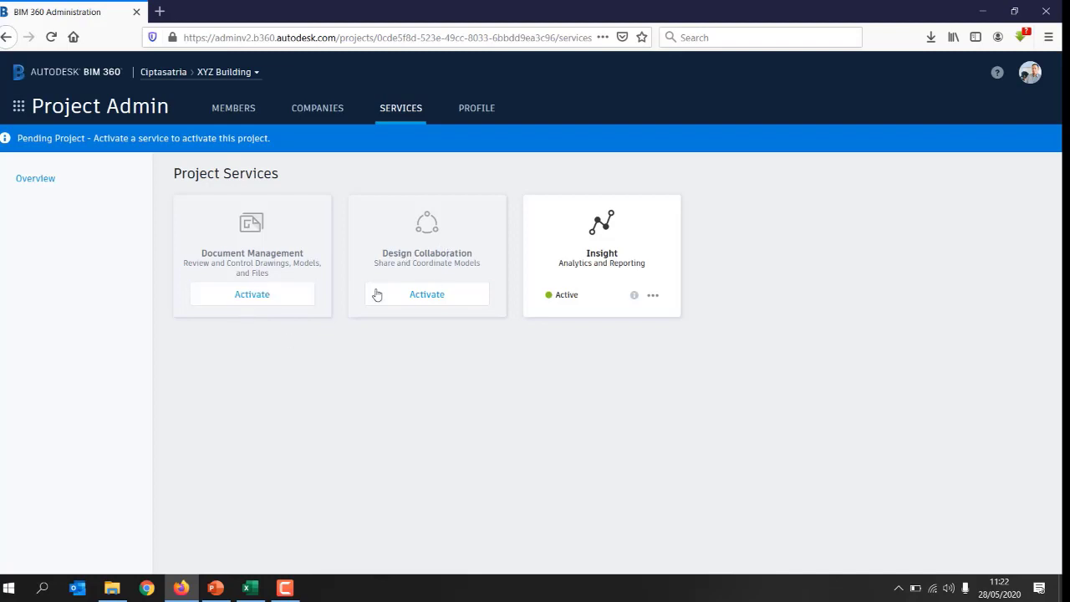
Step: Activate Document Management for XYZ Building with no project template applied
left_click(257, 296)
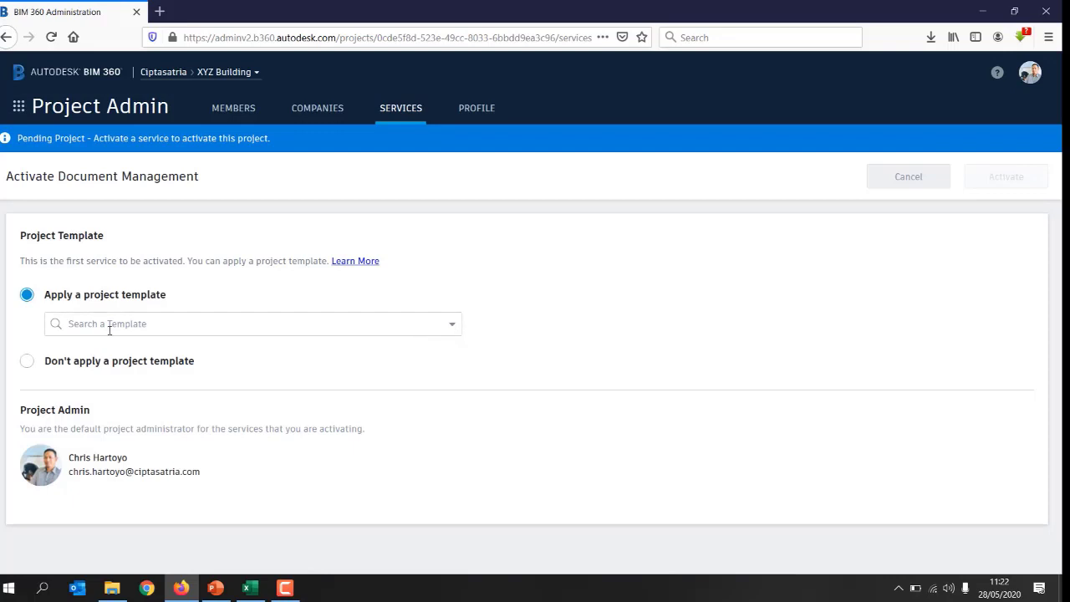
left_click(453, 326)
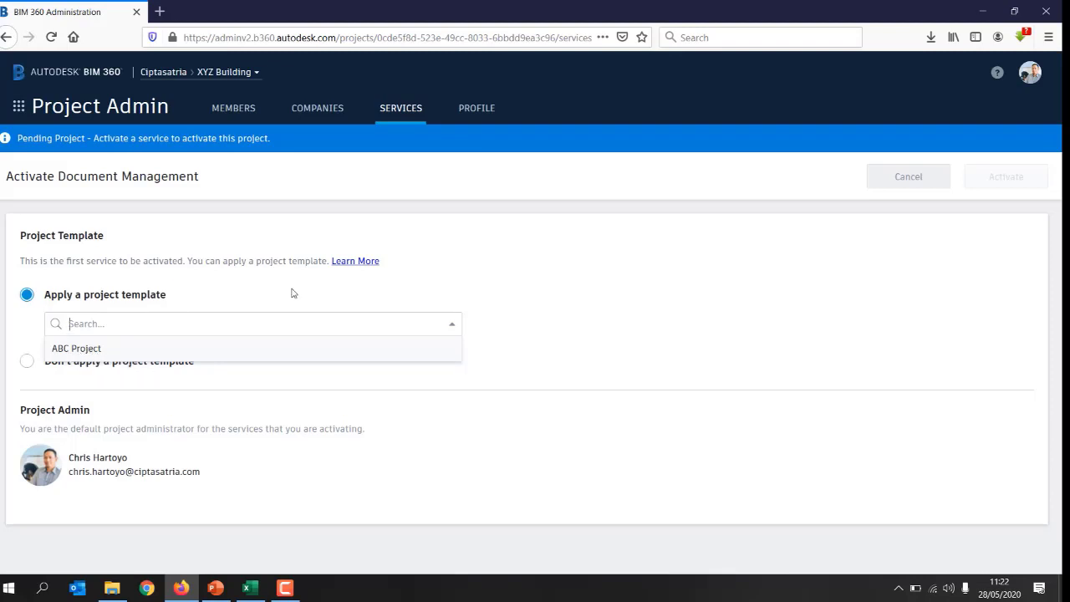
left_click(325, 289)
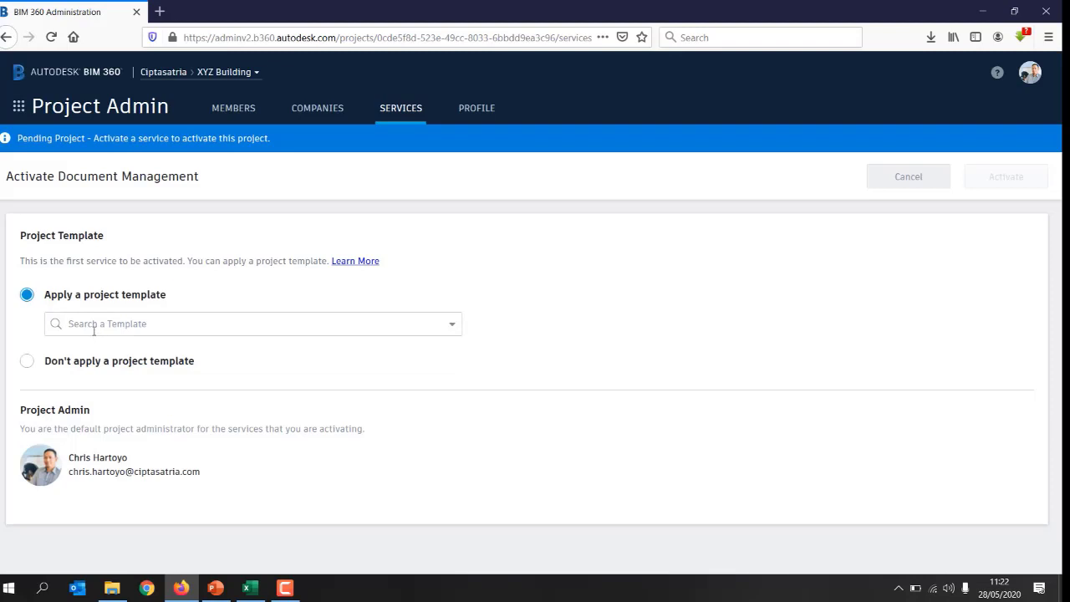
left_click(30, 364)
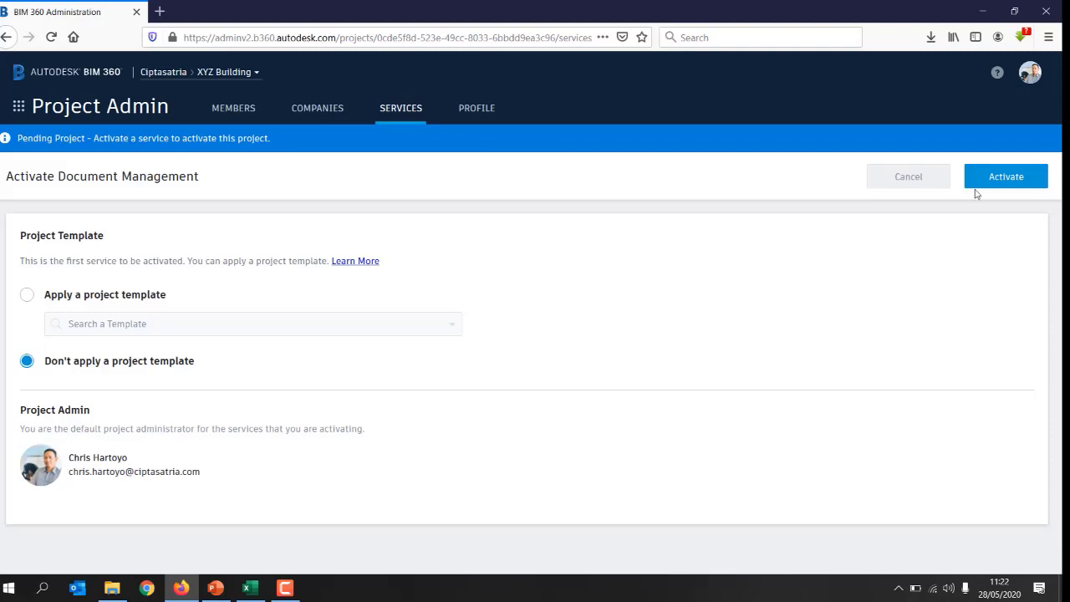
left_click(998, 178)
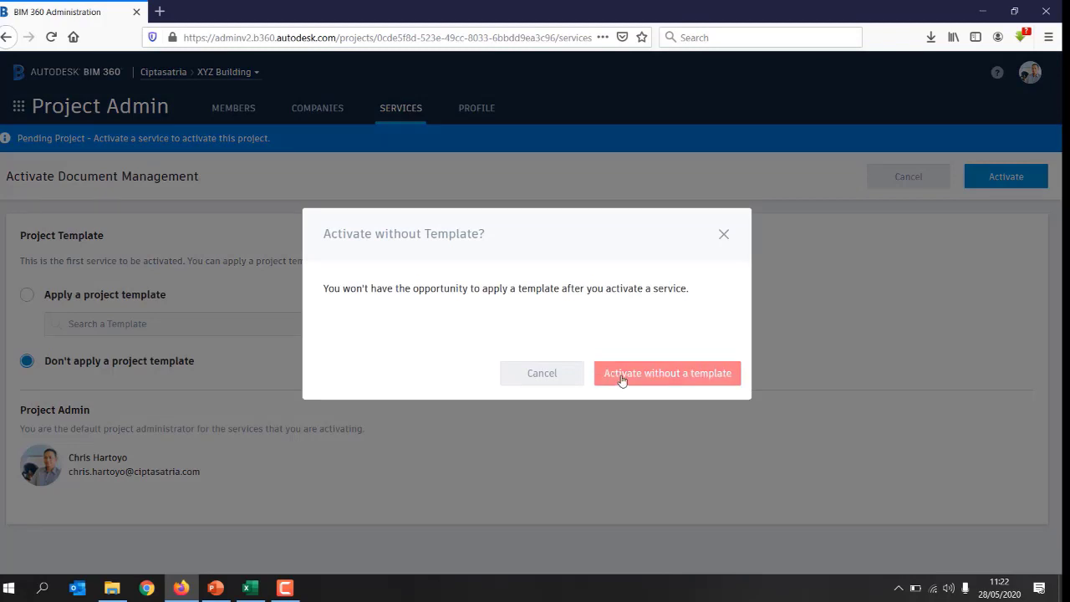
left_click(625, 377)
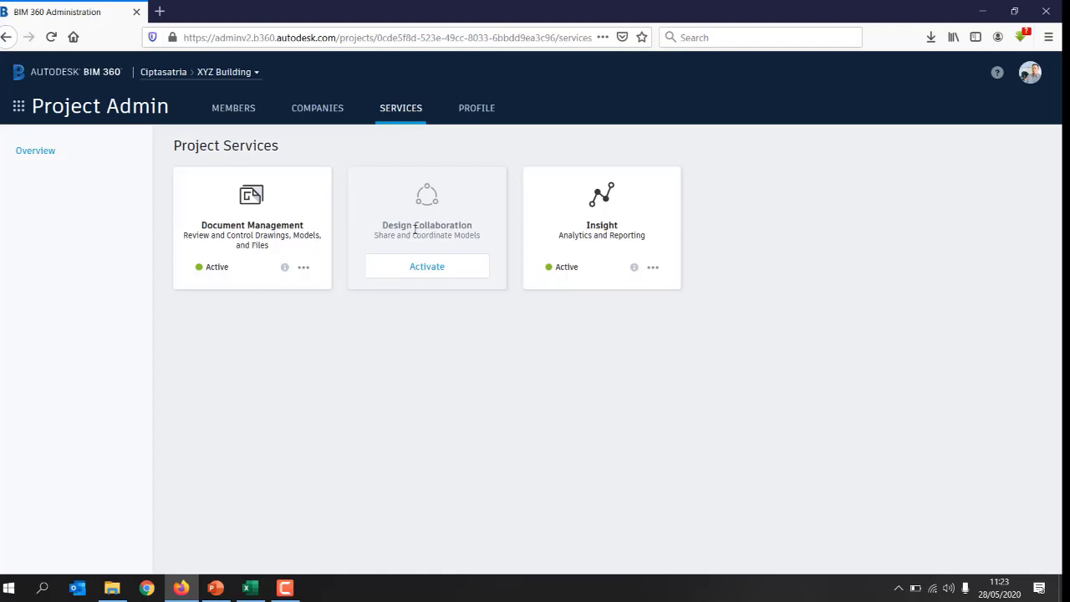
Step: Activate Design Collaboration for XYZ Building and go to its Members page
left_click(432, 268)
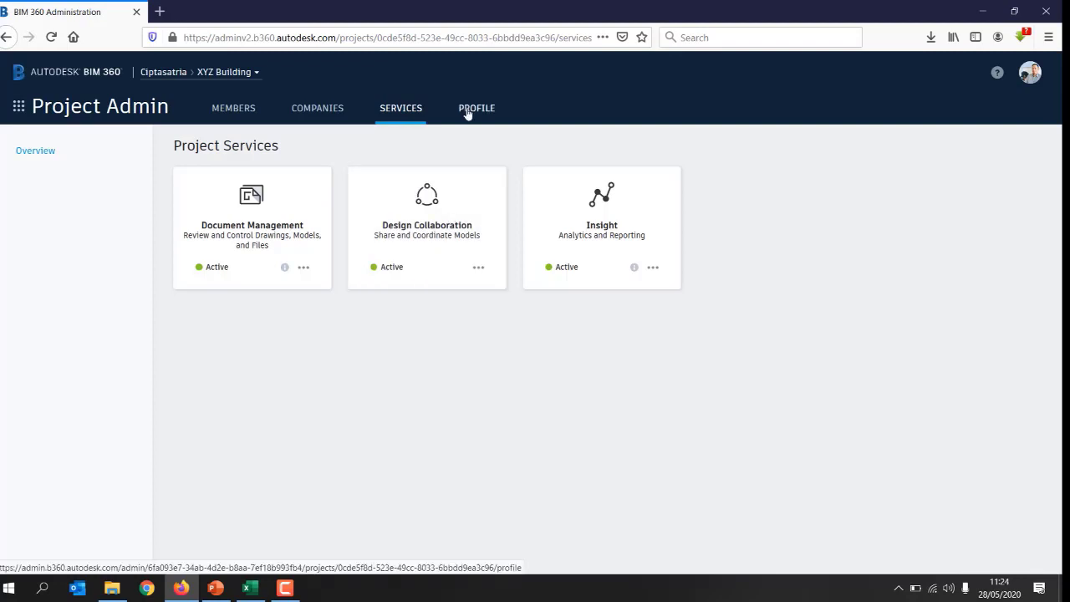
left_click(241, 111)
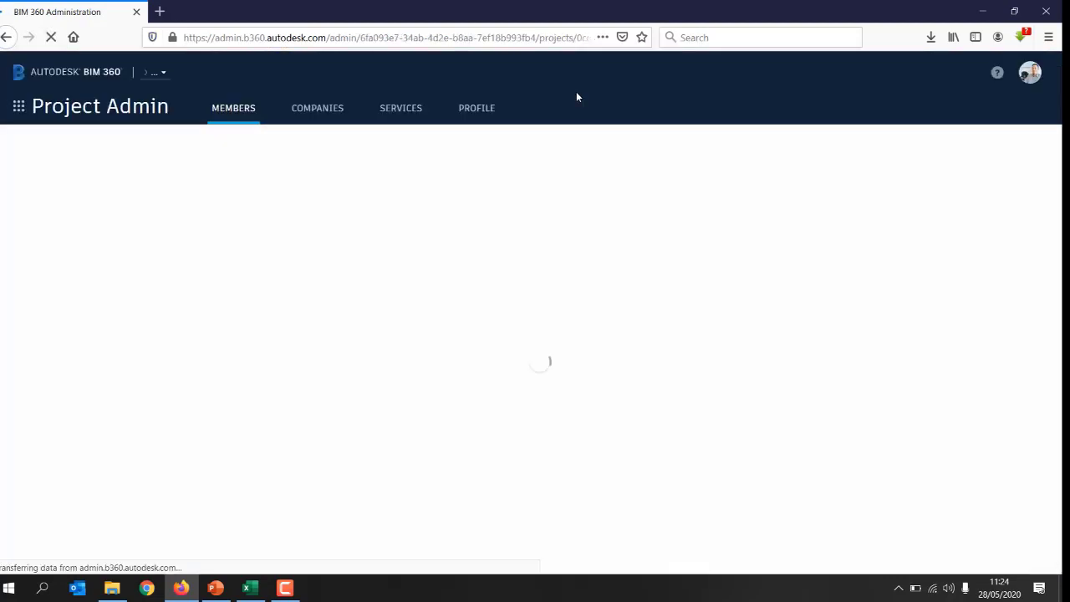
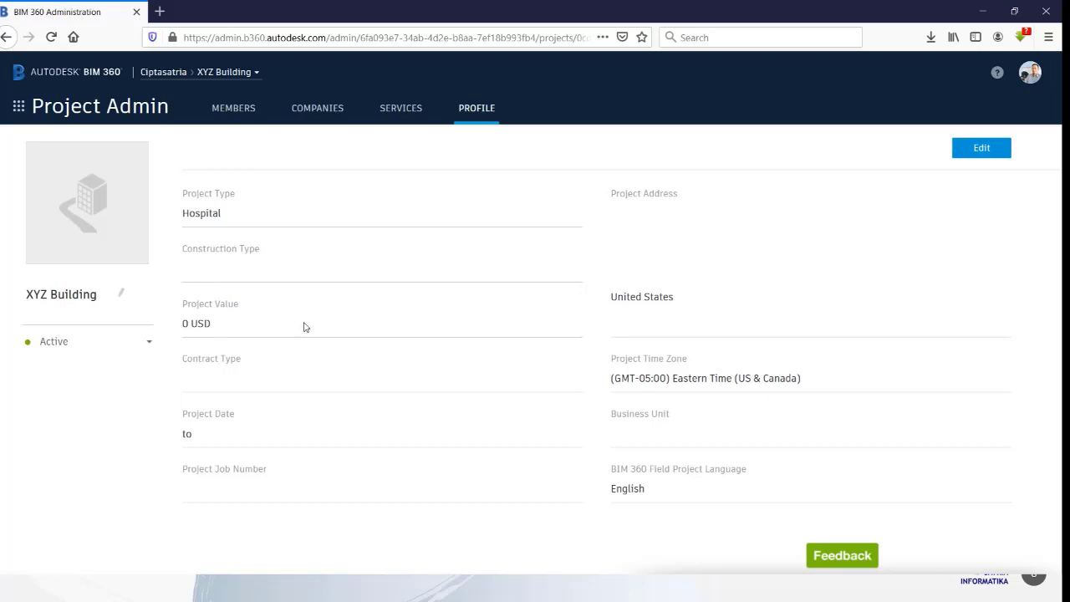
Step: Edit the profile to New Construction type, IDR project value currency and Design-Build contract
left_click(978, 149)
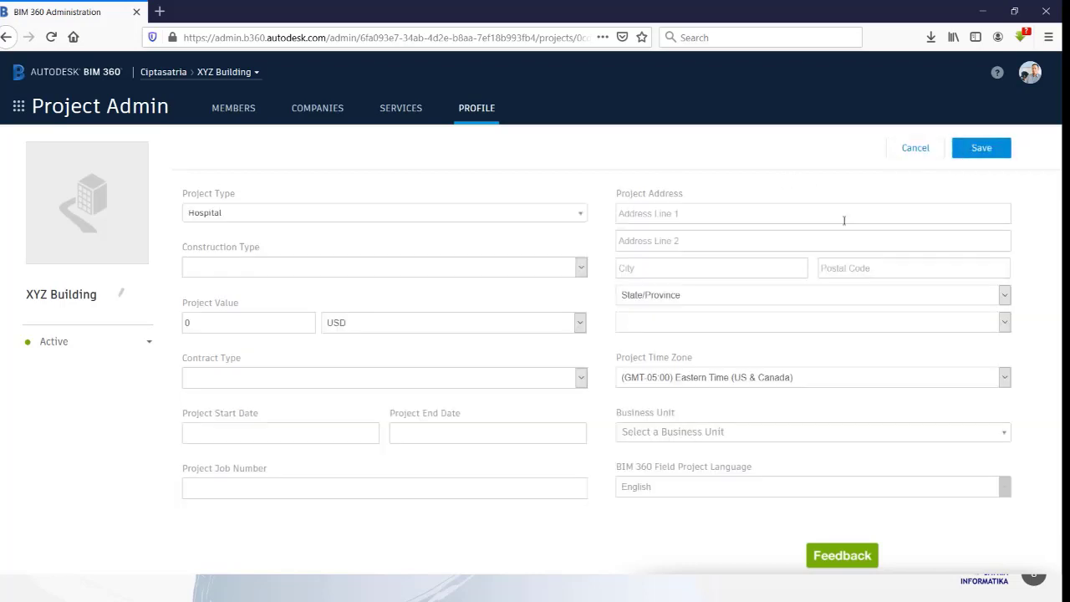
left_click(579, 269)
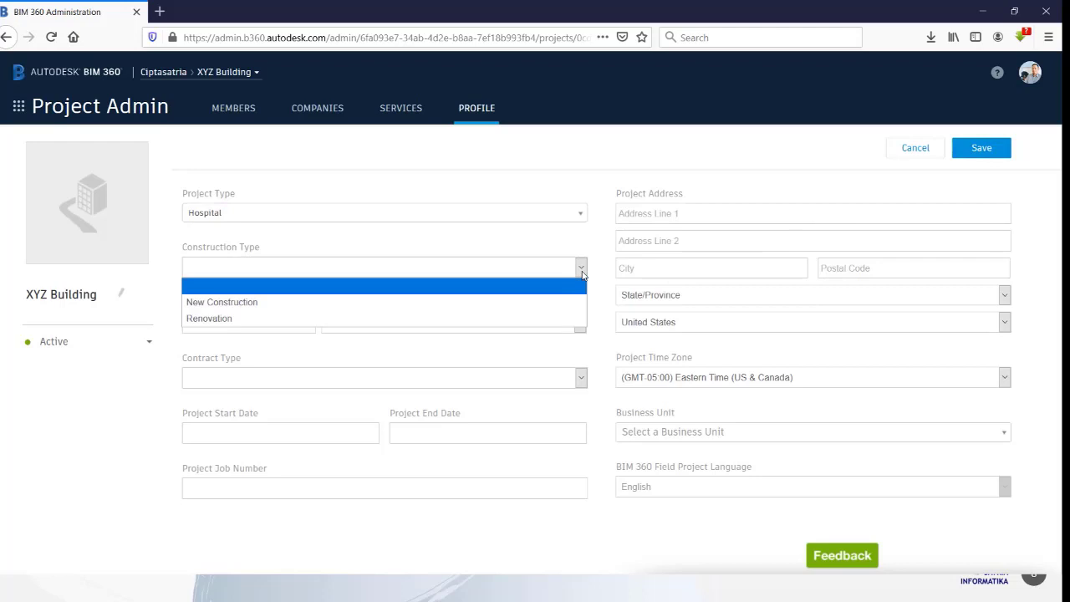
left_click(225, 309)
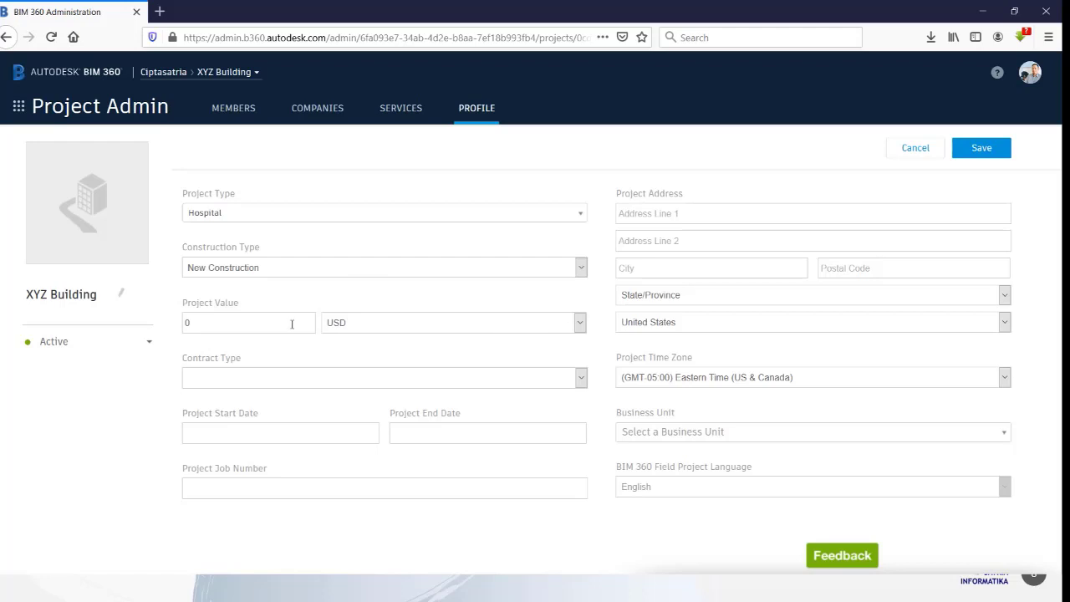
left_click(578, 323)
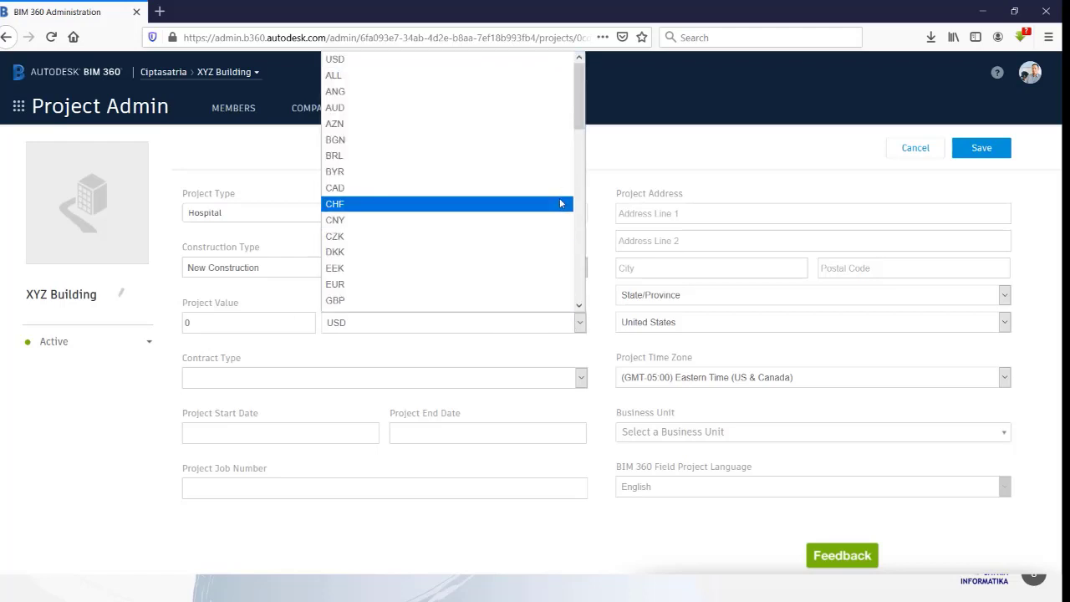
left_click_drag(580, 125, 580, 179)
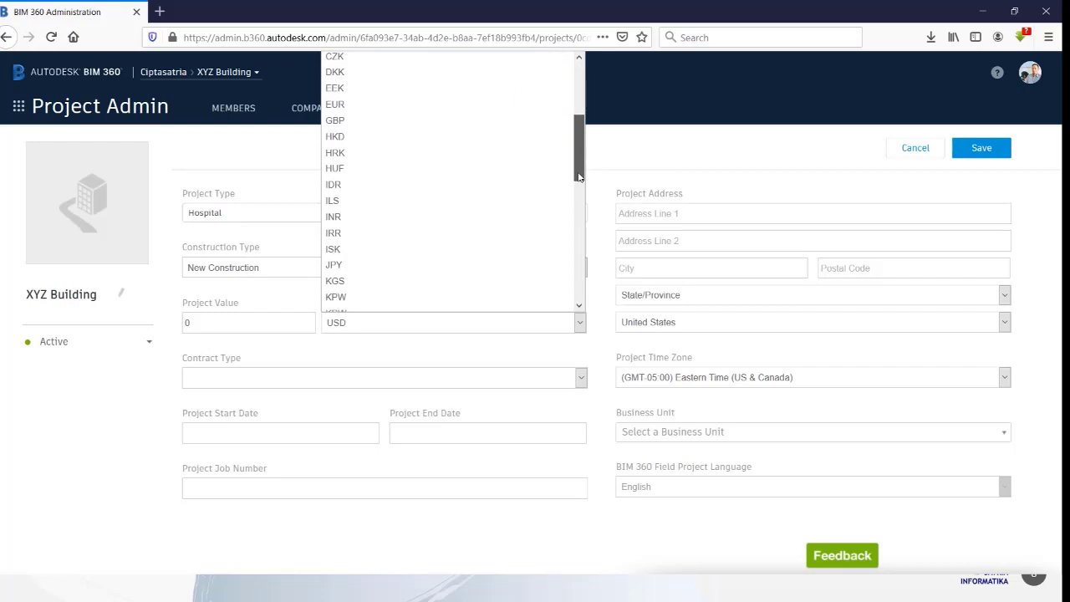
left_click(352, 183)
left_click(227, 328)
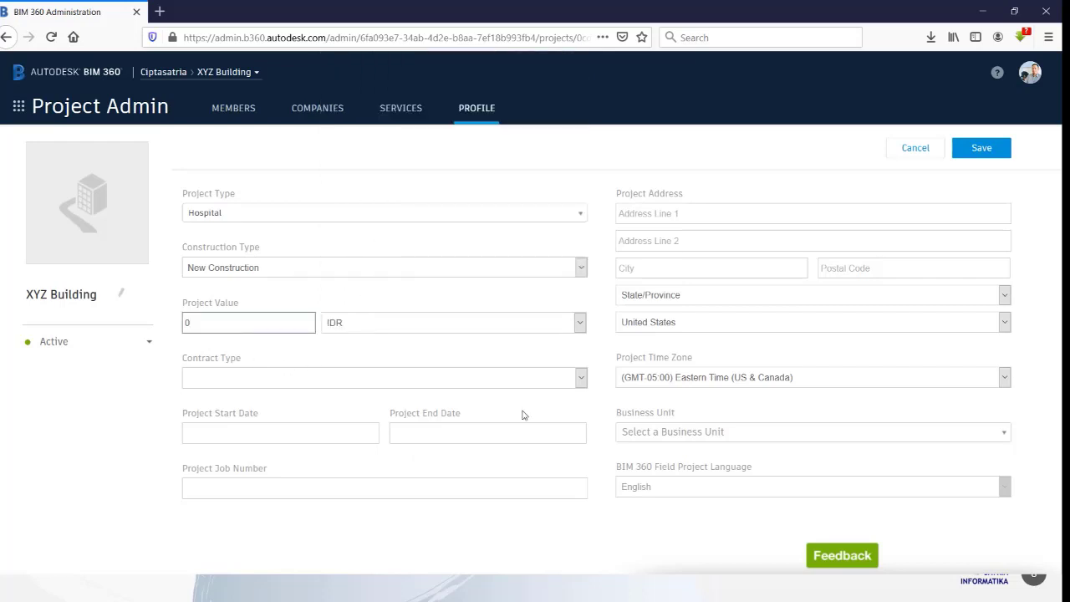
left_click(583, 379)
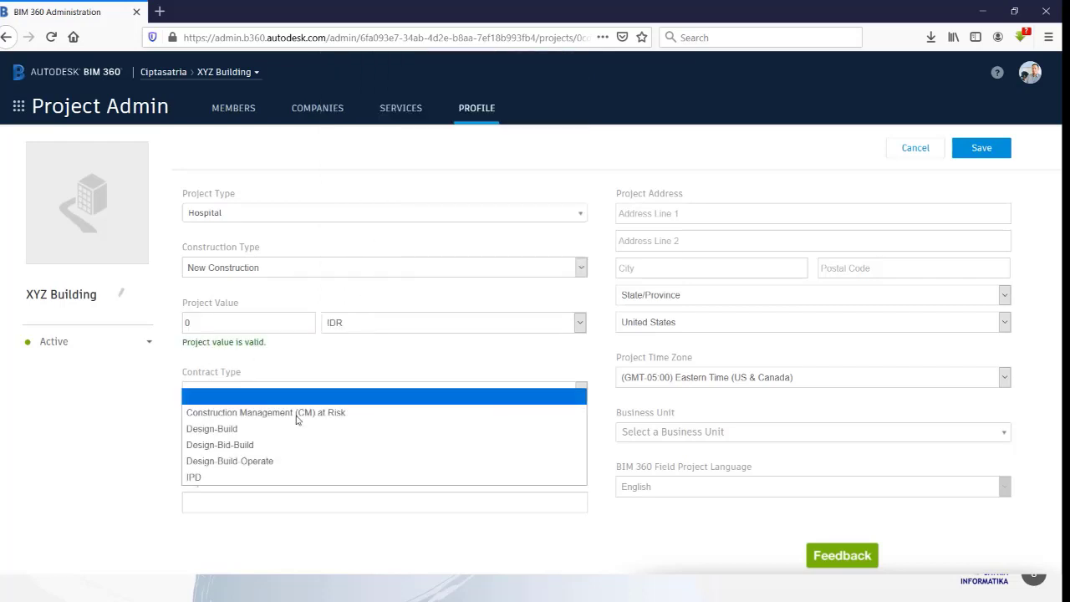
left_click(224, 429)
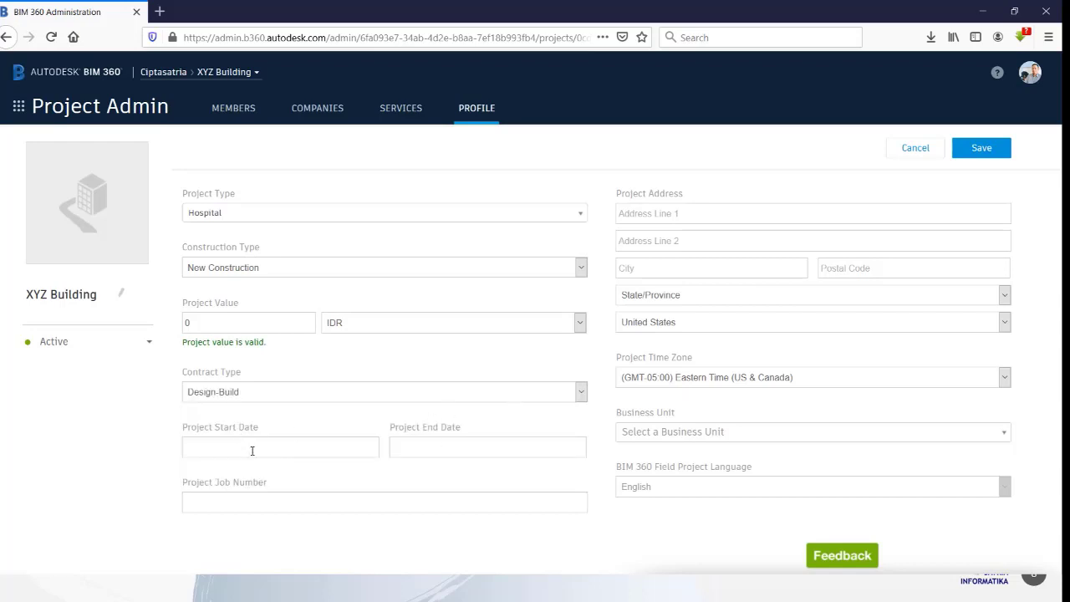
Step: Leave the dates and project name unchanged, save the profile, and view the Services list
left_click(253, 449)
left_click(460, 449)
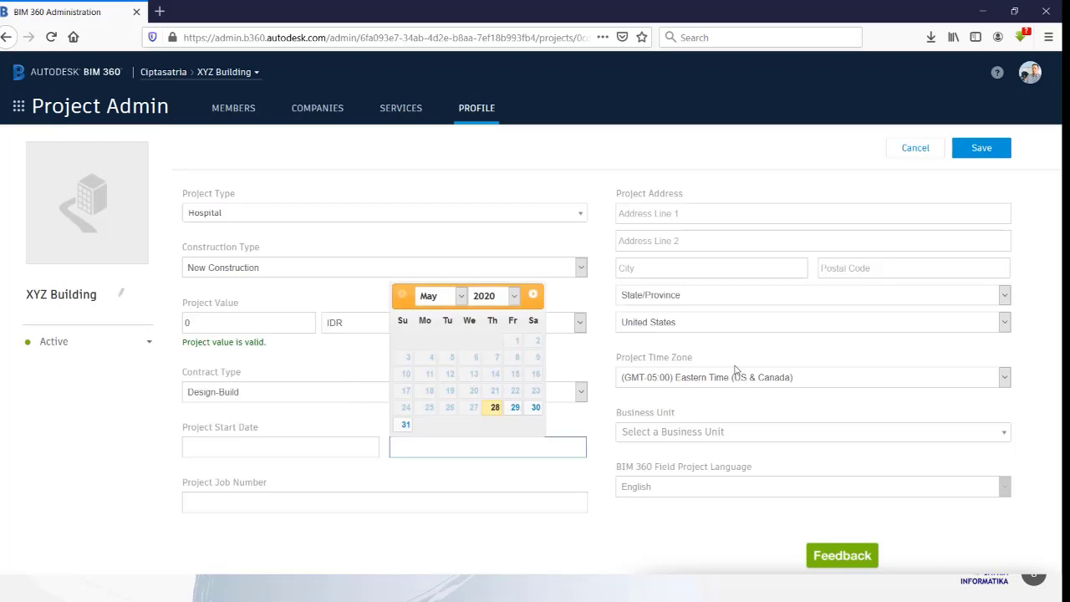
left_click(649, 210)
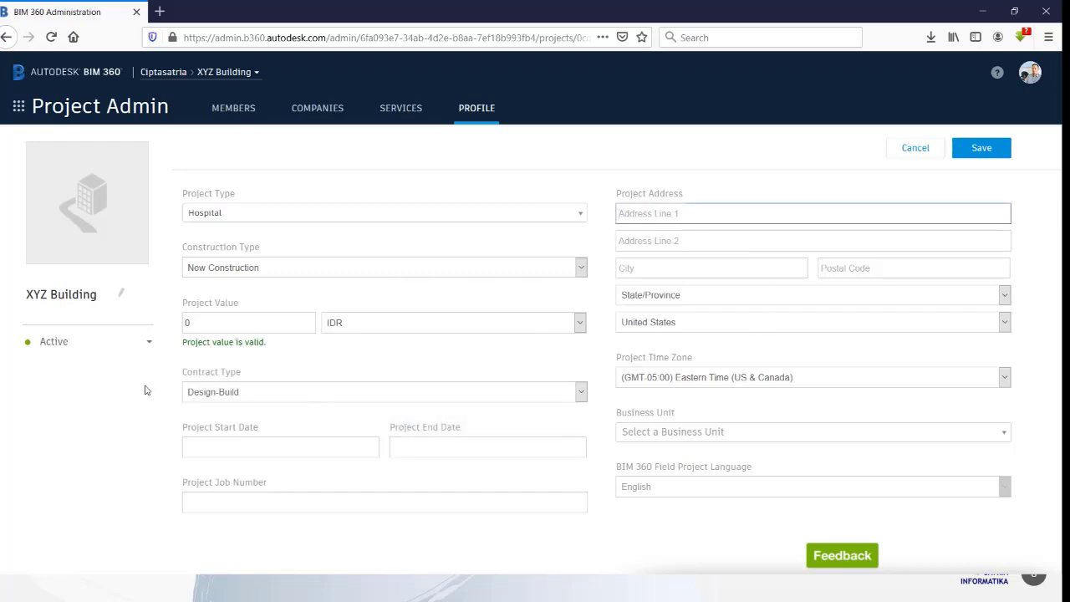
left_click(123, 296)
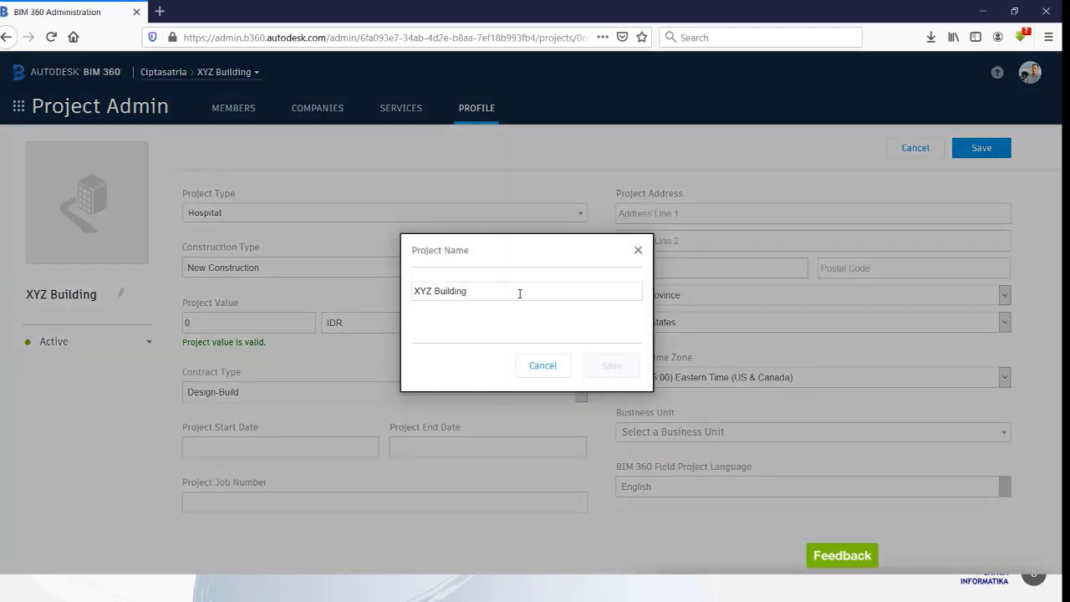
left_click(540, 370)
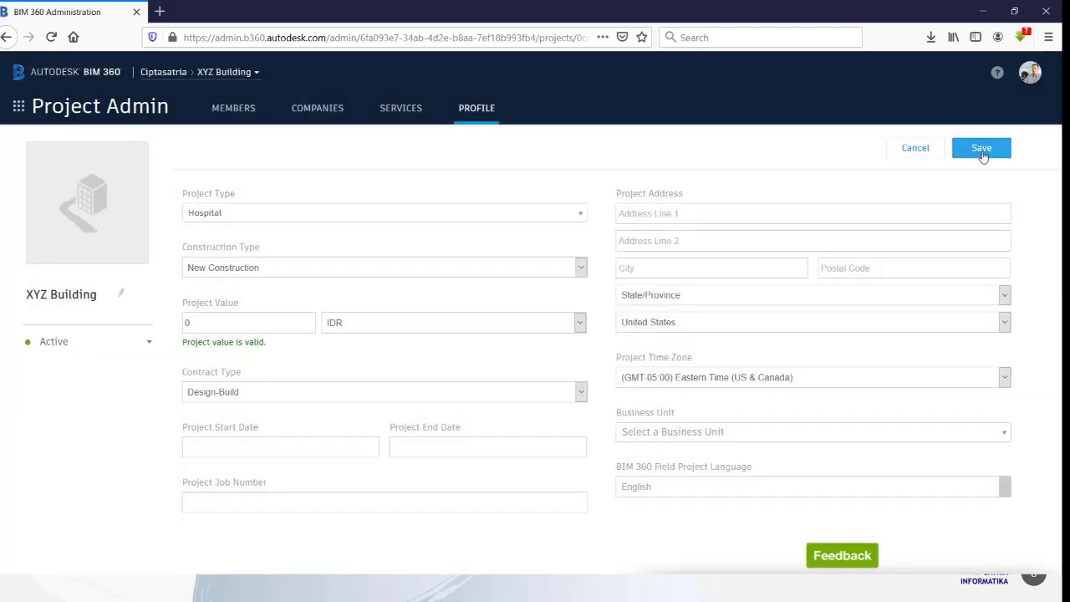
left_click(983, 150)
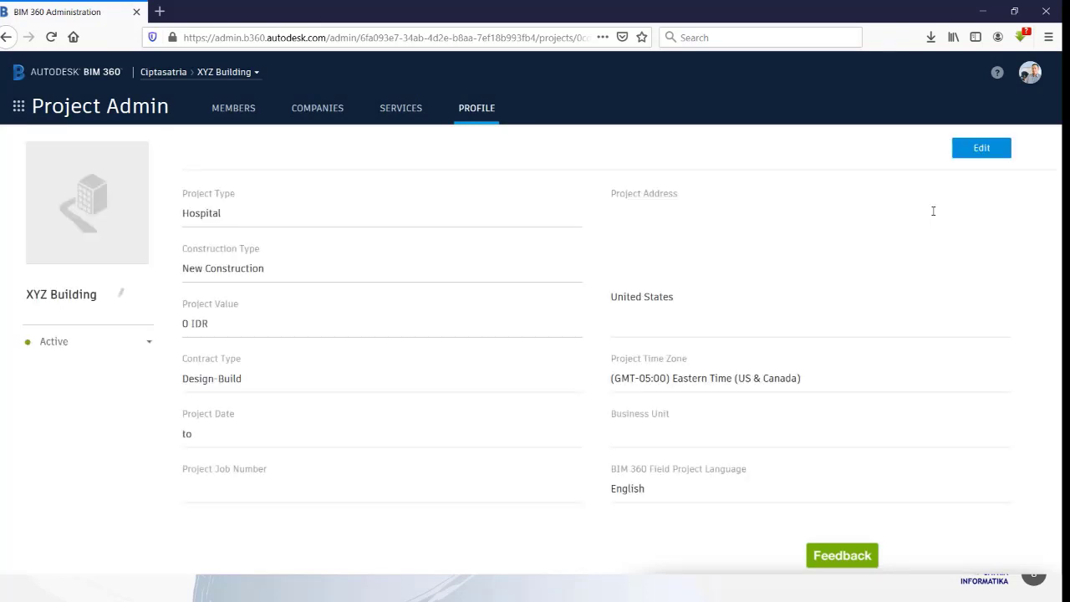
left_click(403, 116)
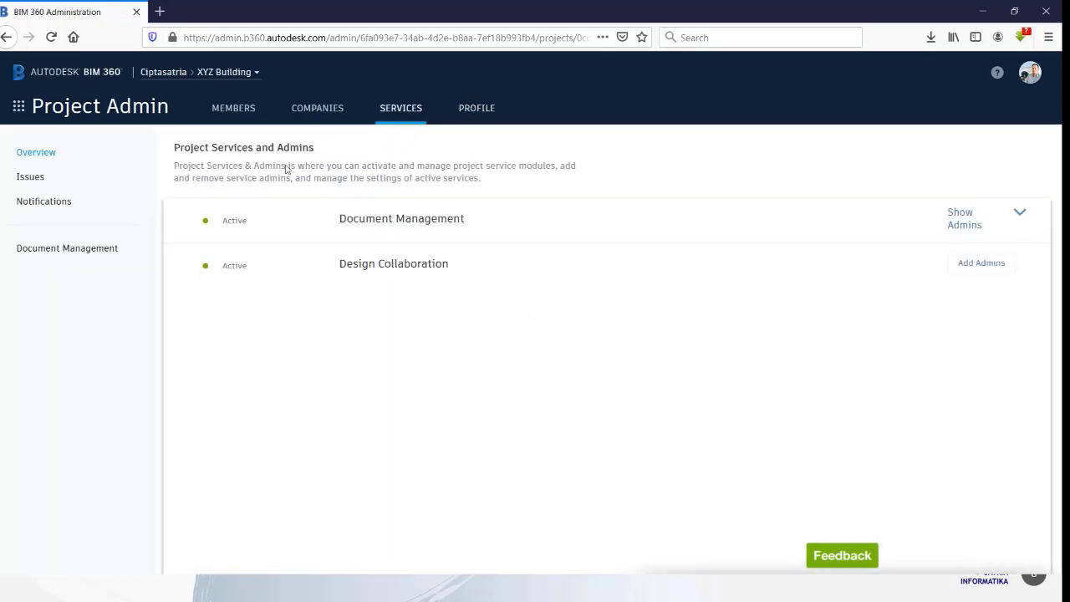
Step: Add a colleague from PT Cipta Satria Informatika as a second Document Management admin, then view Companies
left_click(1022, 214)
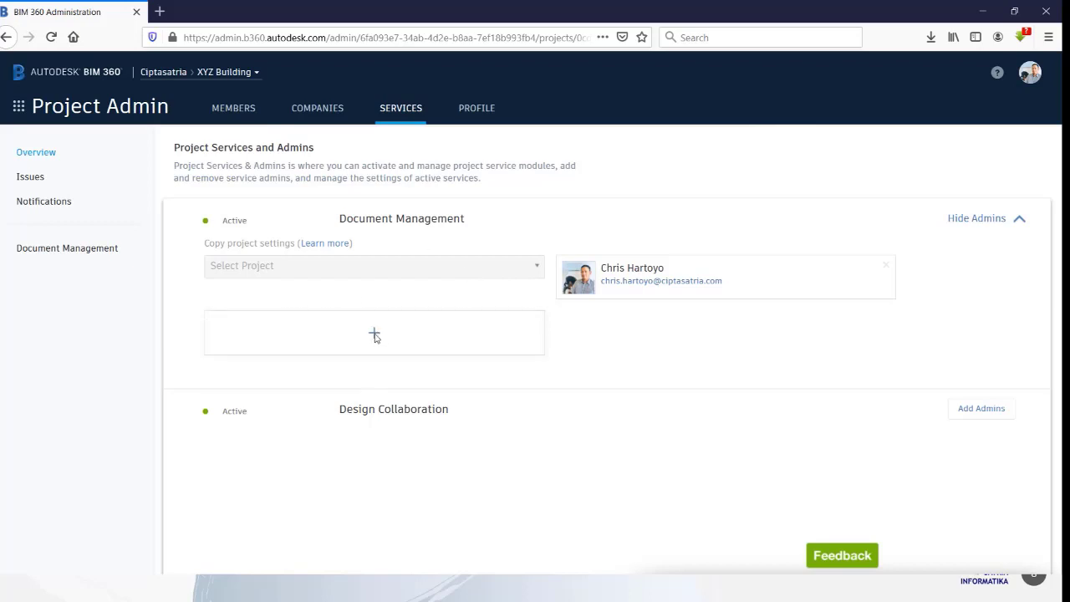
left_click(375, 335)
left_click(396, 327)
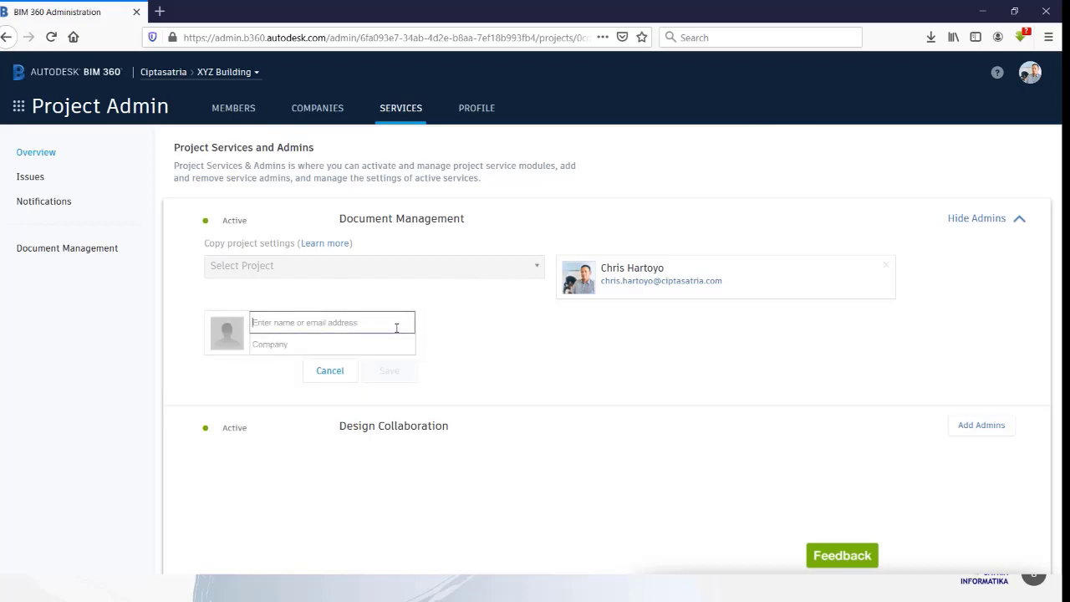
type("nuru")
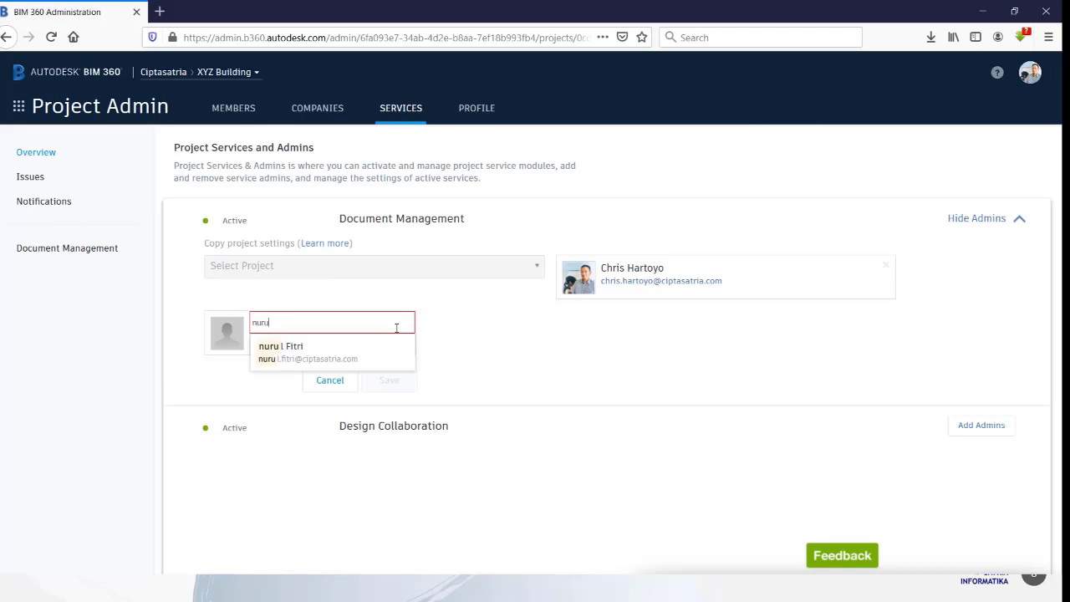
left_click(373, 346)
left_click(327, 345)
type("PT")
left_click(346, 360)
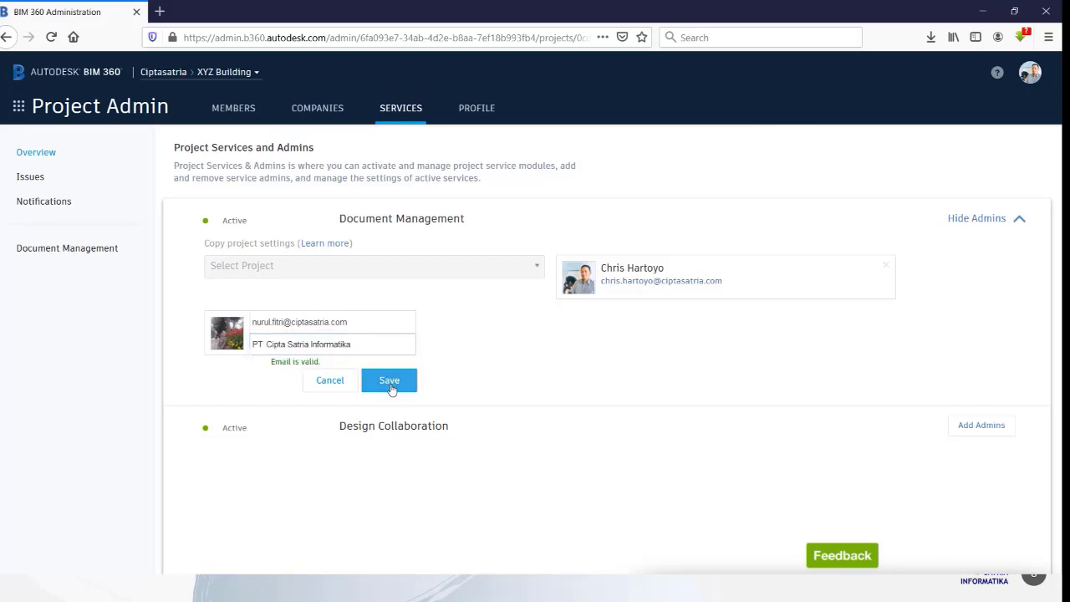
left_click(393, 389)
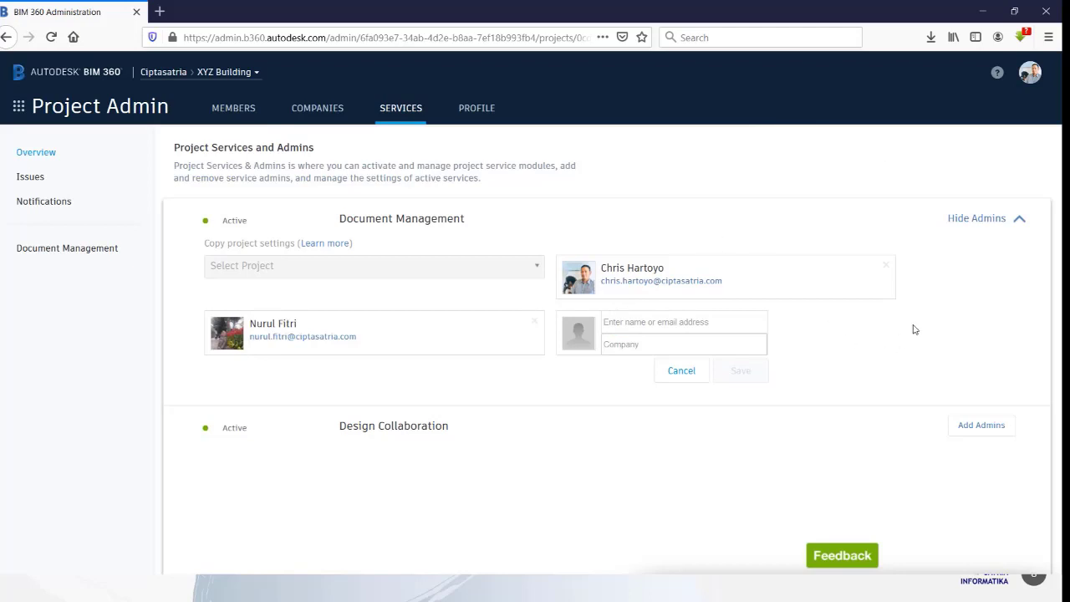
left_click(321, 116)
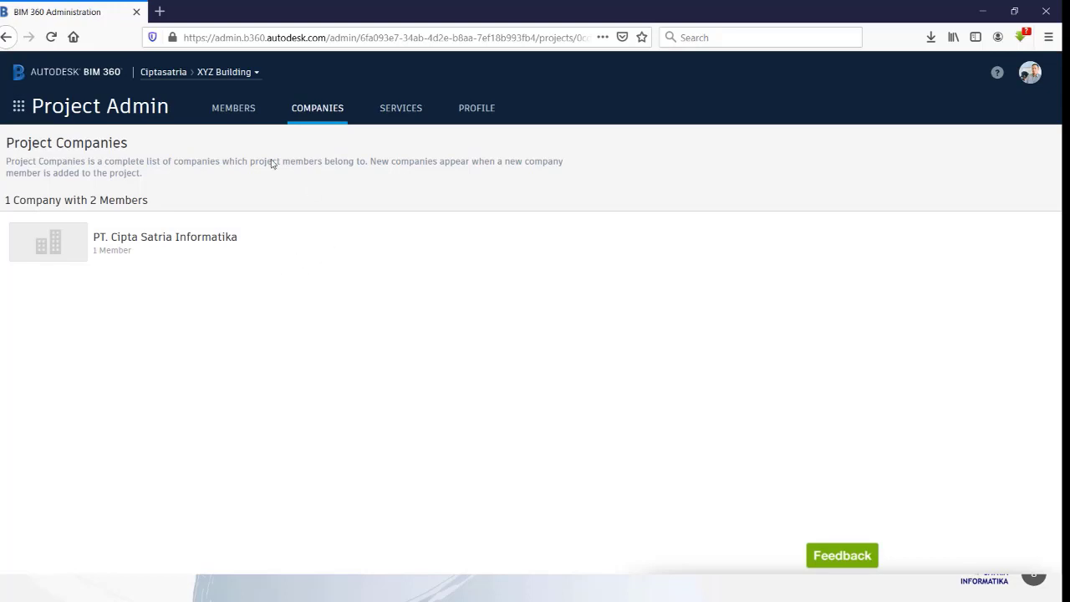
Step: Search for three colleagues by name in Add Project Members and move them into the member table
left_click(231, 111)
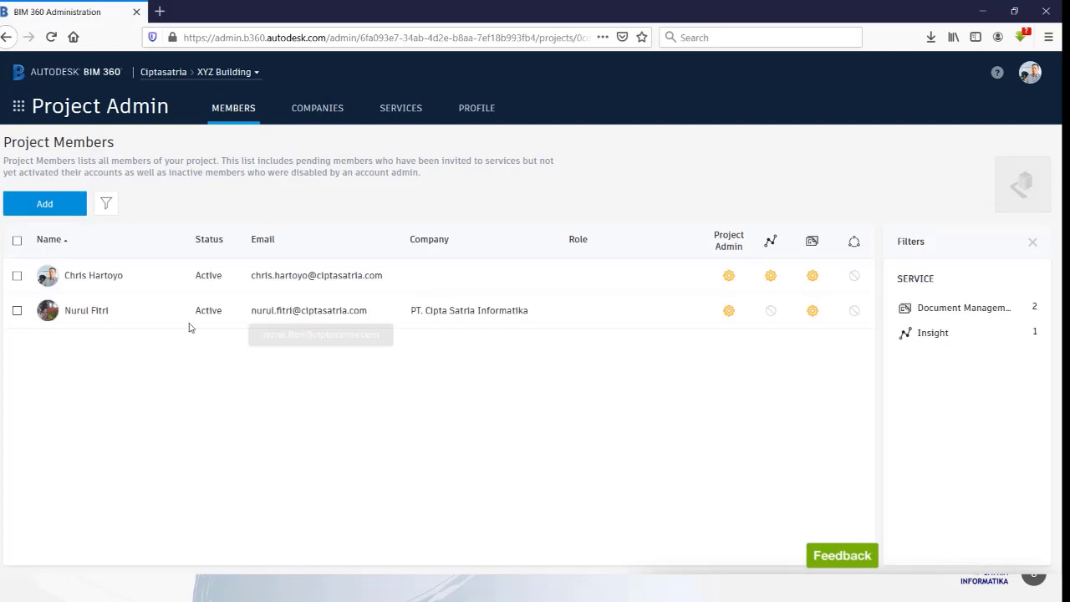
left_click(46, 206)
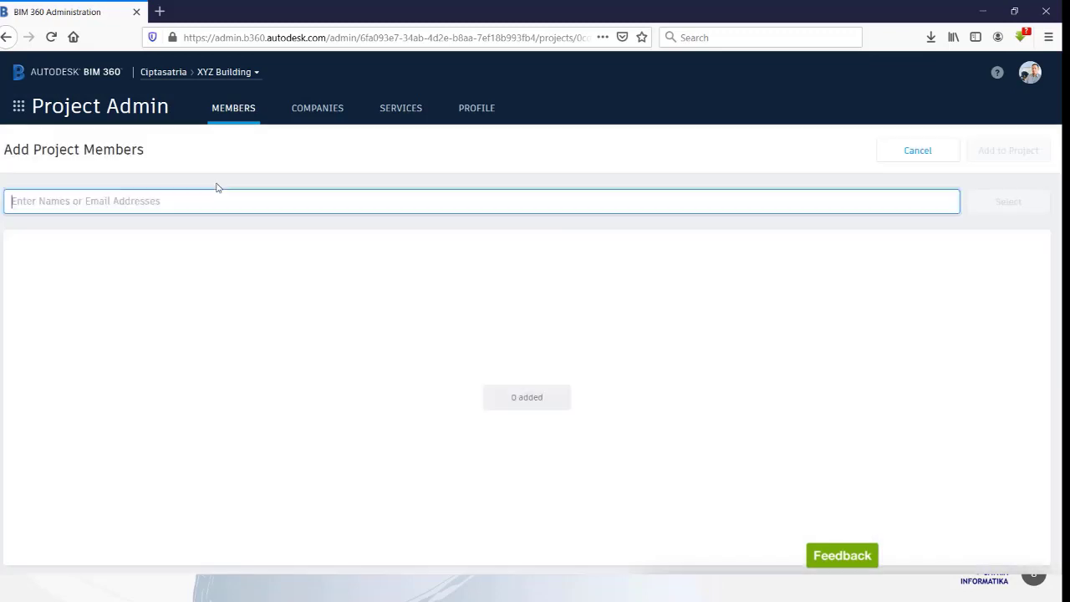
left_click(201, 202)
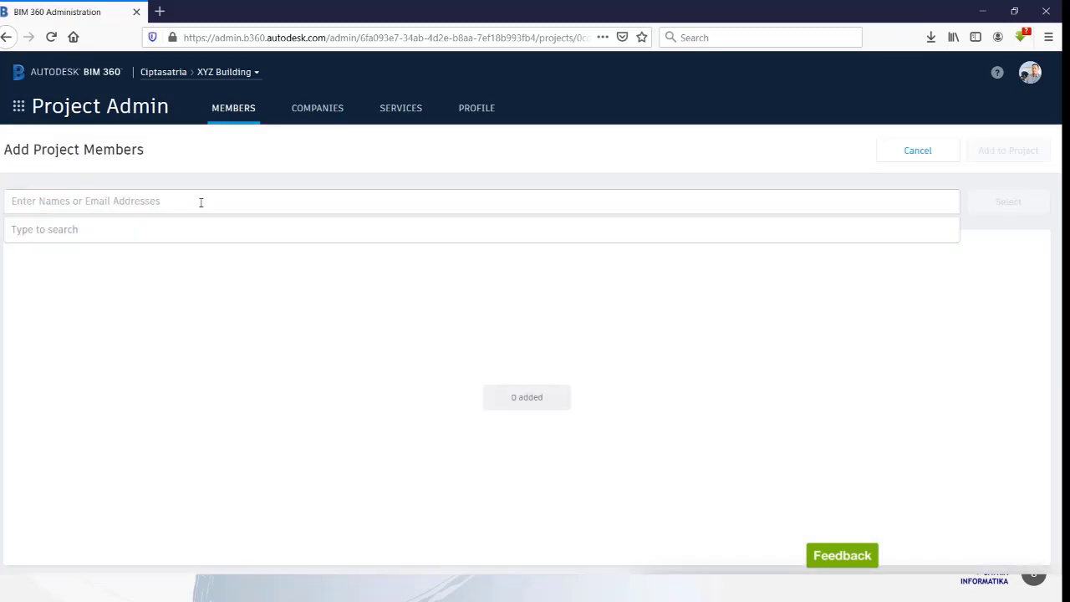
type("alfi")
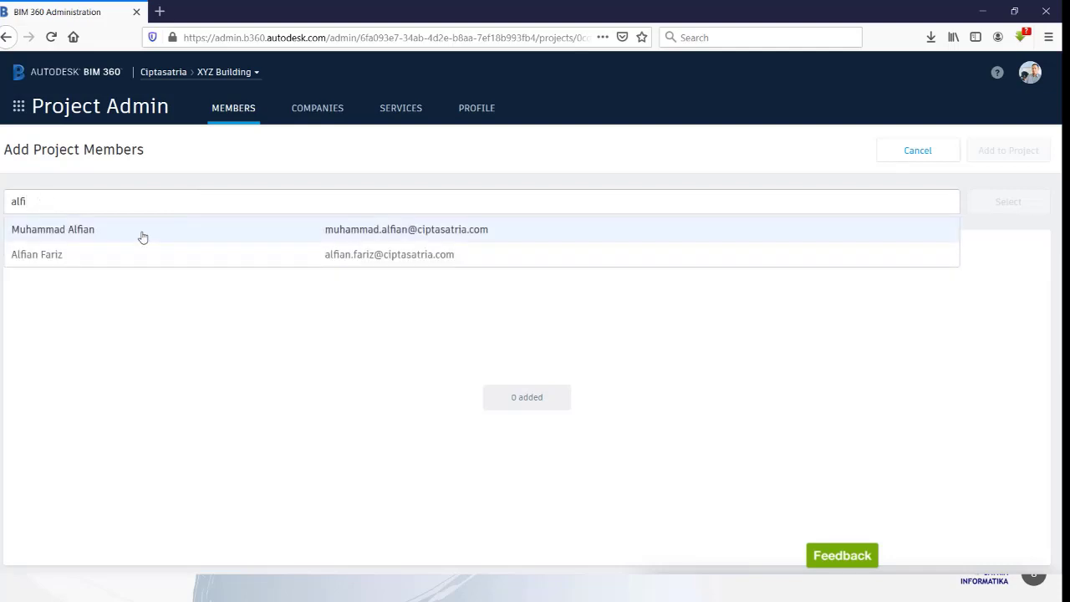
left_click(84, 259)
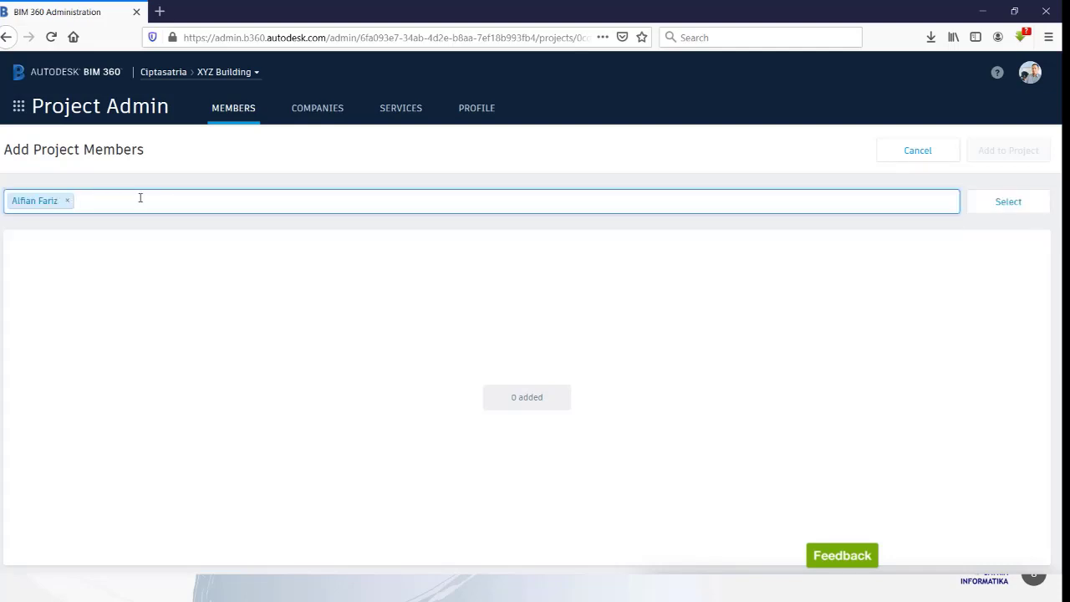
type("sista")
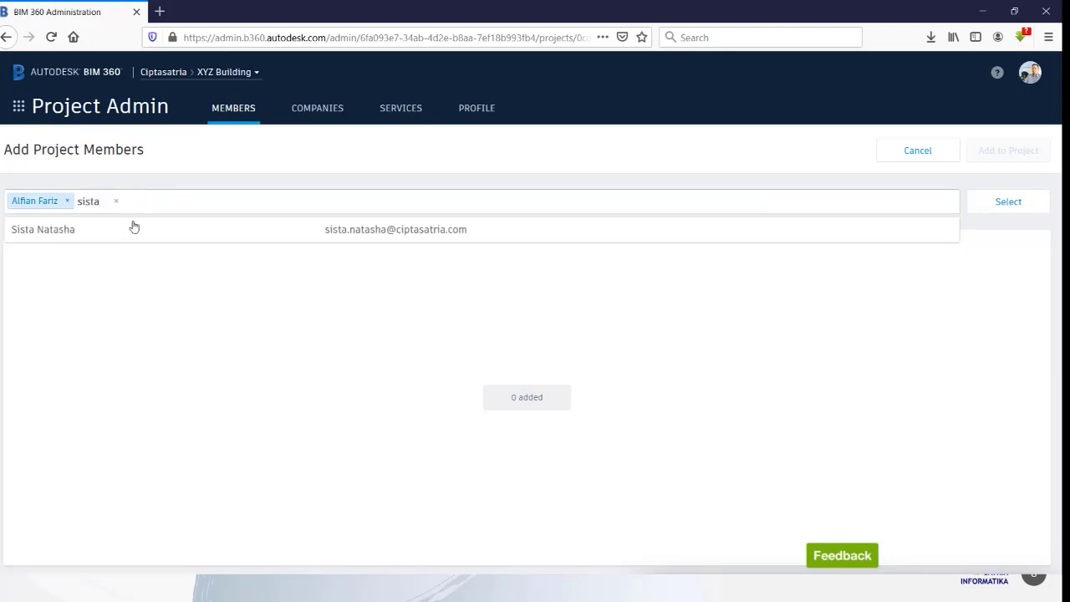
left_click(129, 232)
type("dwi")
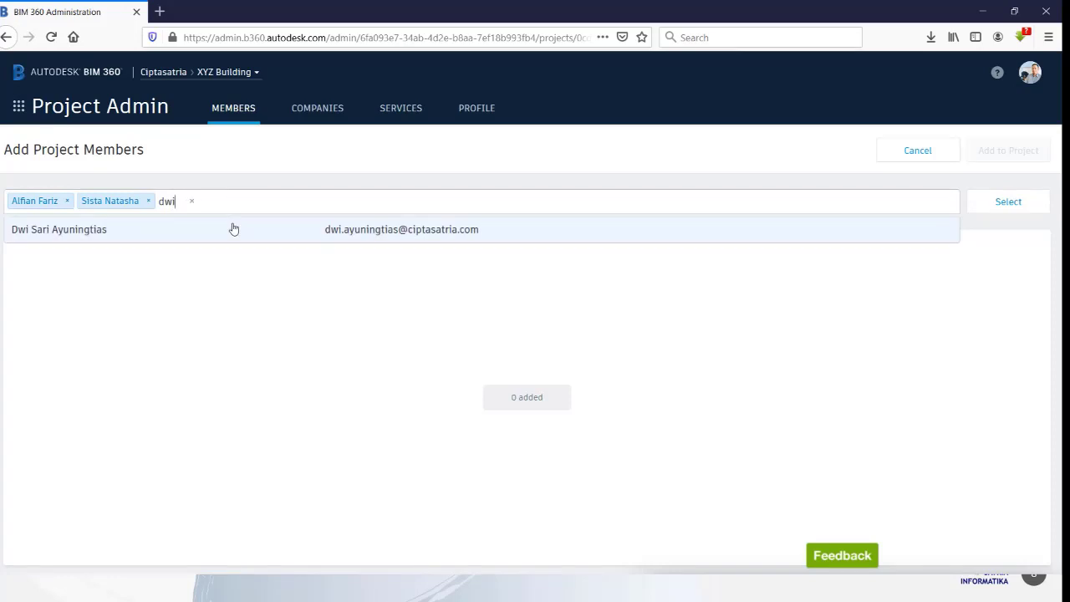
left_click(232, 229)
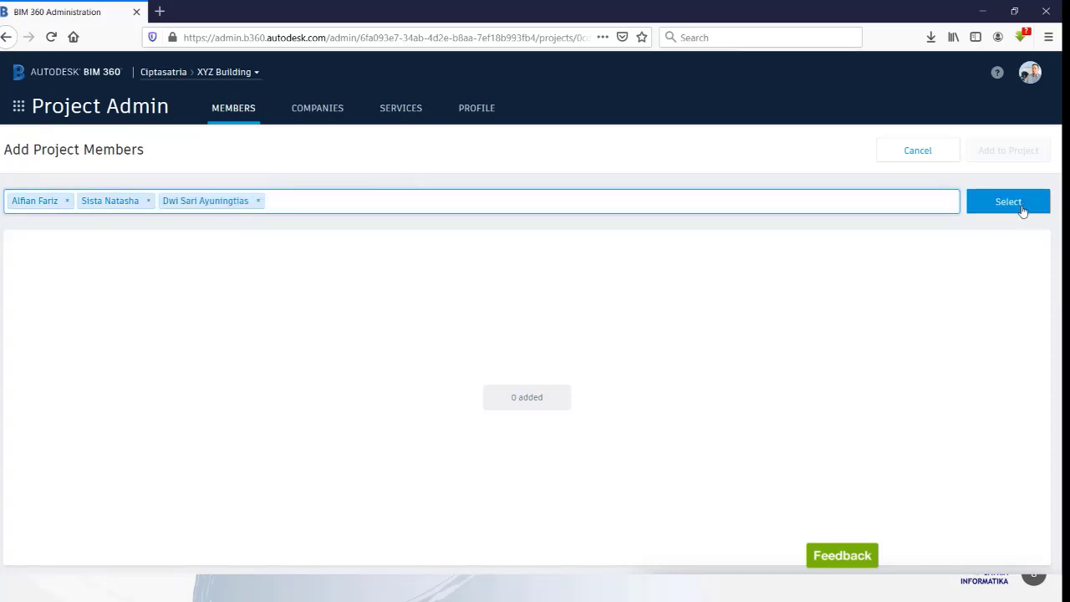
left_click(1010, 203)
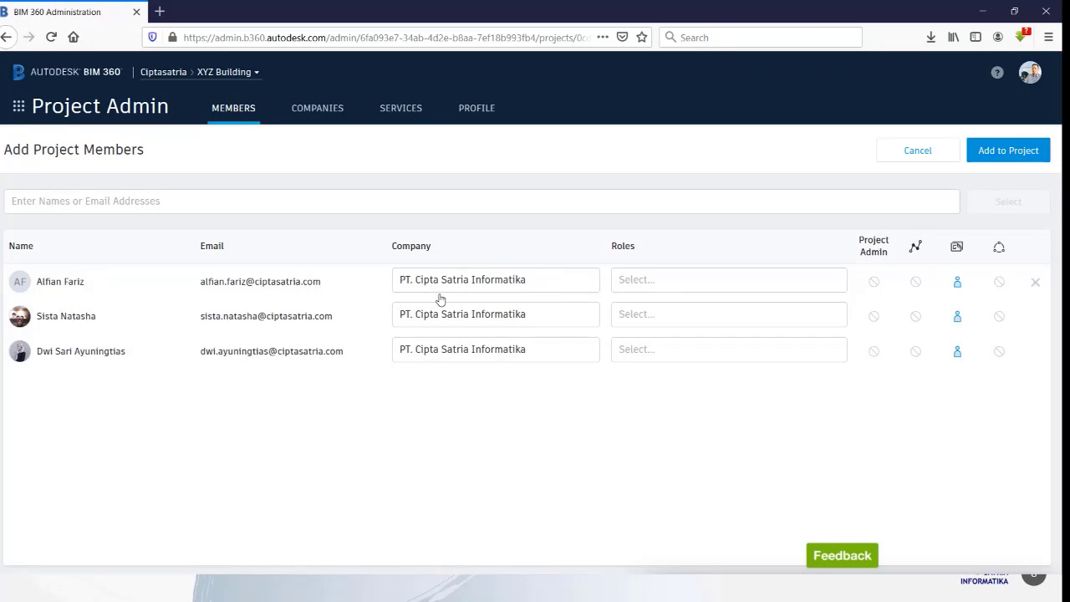
Step: Give the first two new members the BIM Engineer role and the third the Engineer role, then add them
left_click(652, 280)
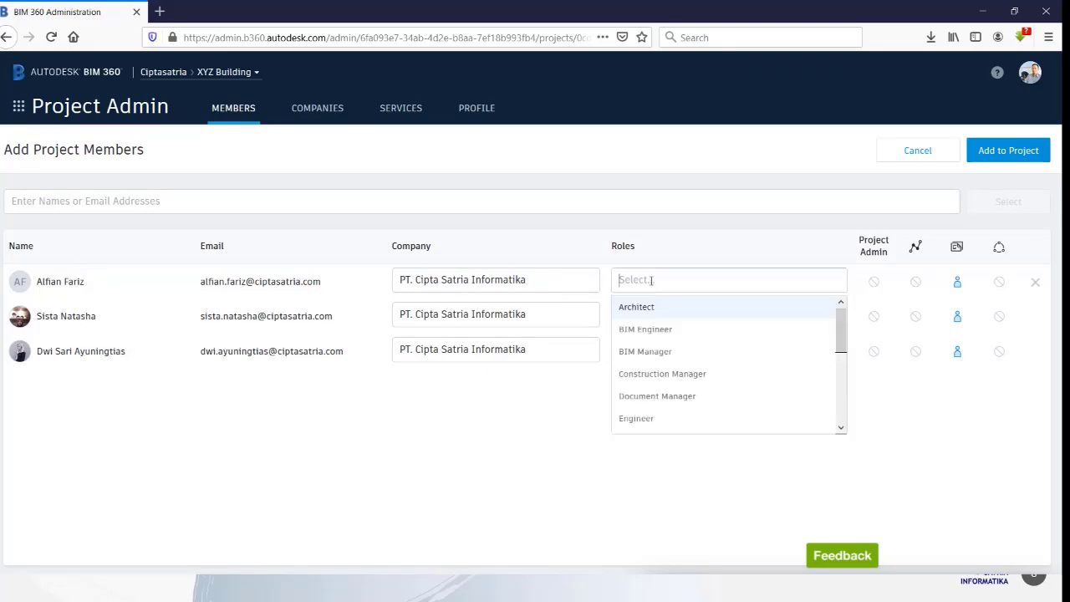
left_click(649, 329)
left_click(659, 316)
left_click(649, 364)
left_click(657, 352)
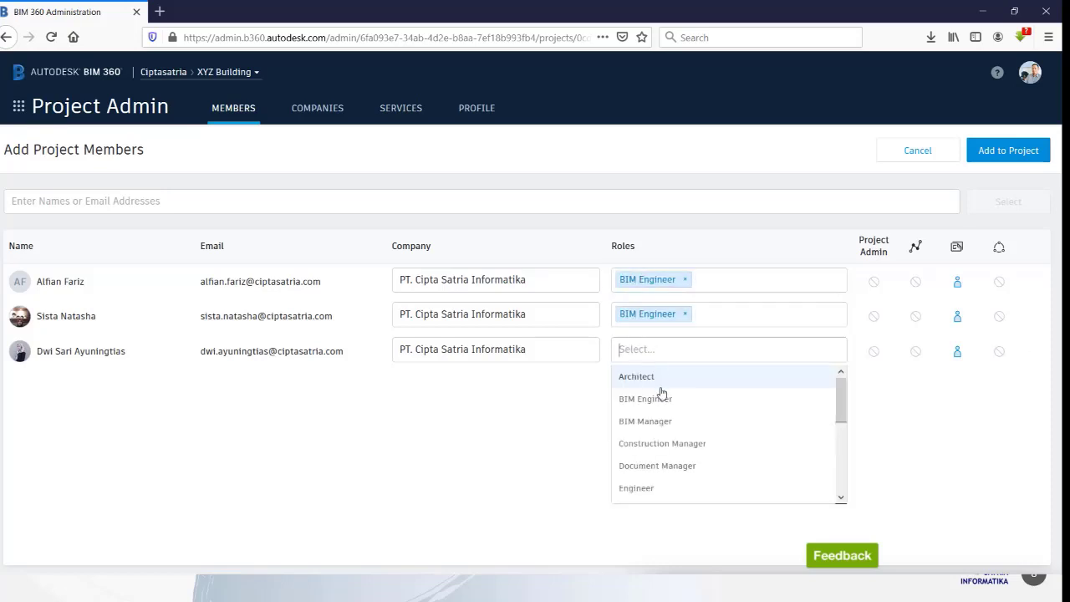
scroll(691, 413, "down", 2)
left_click(669, 423)
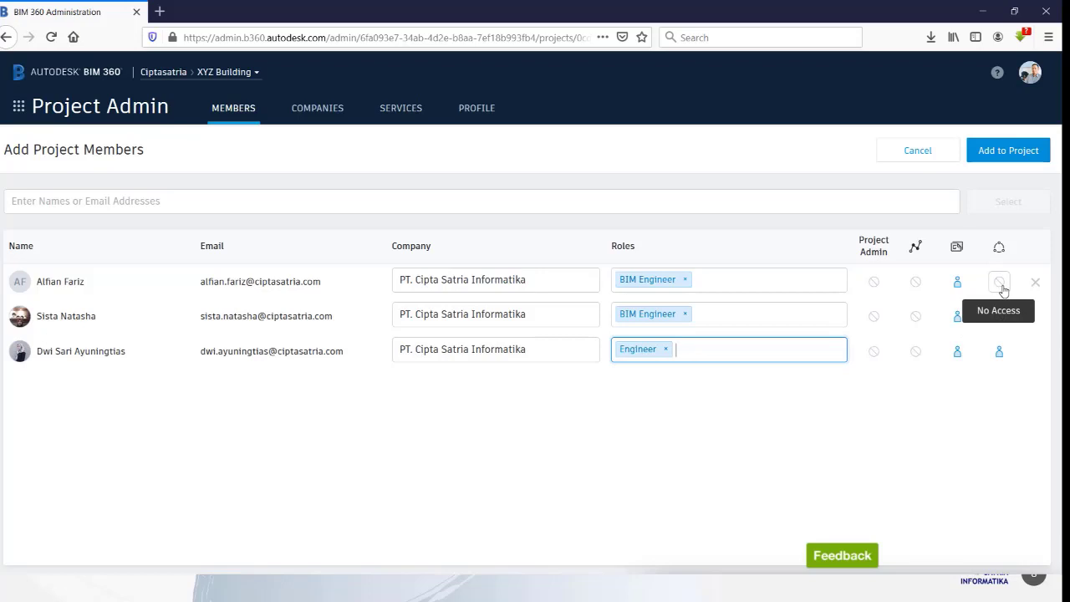
left_click(1004, 154)
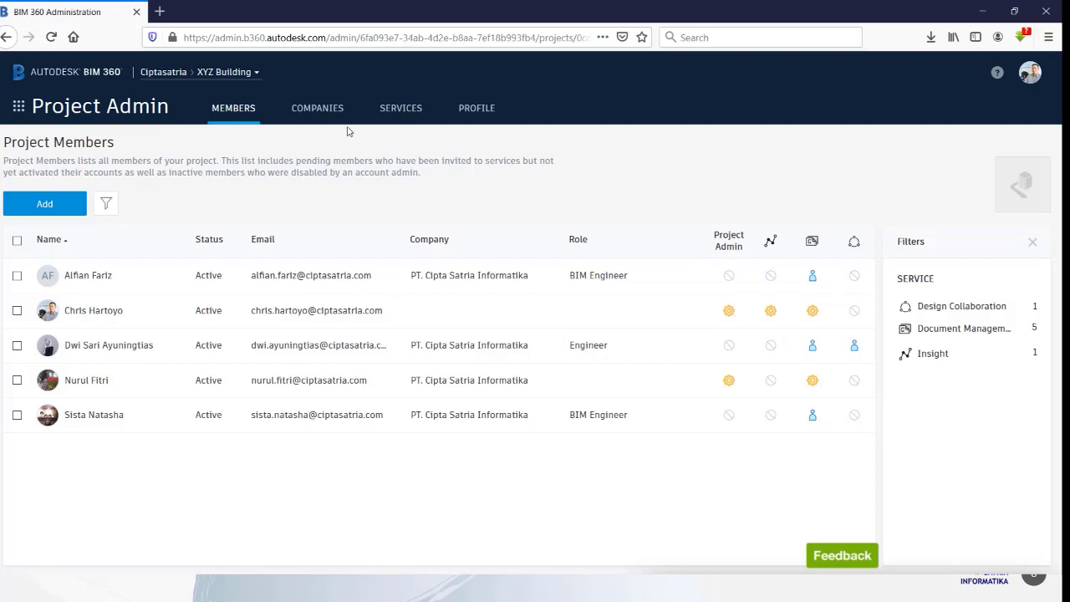
Step: Switch from Project Admin to the Document Management module via the module launcher
left_click(19, 107)
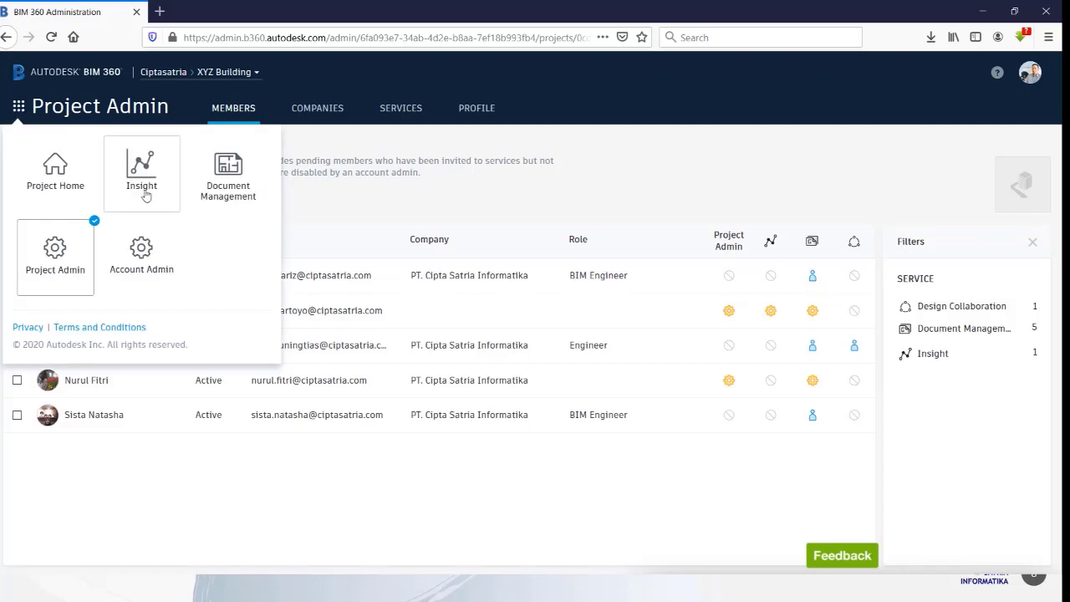
left_click(230, 182)
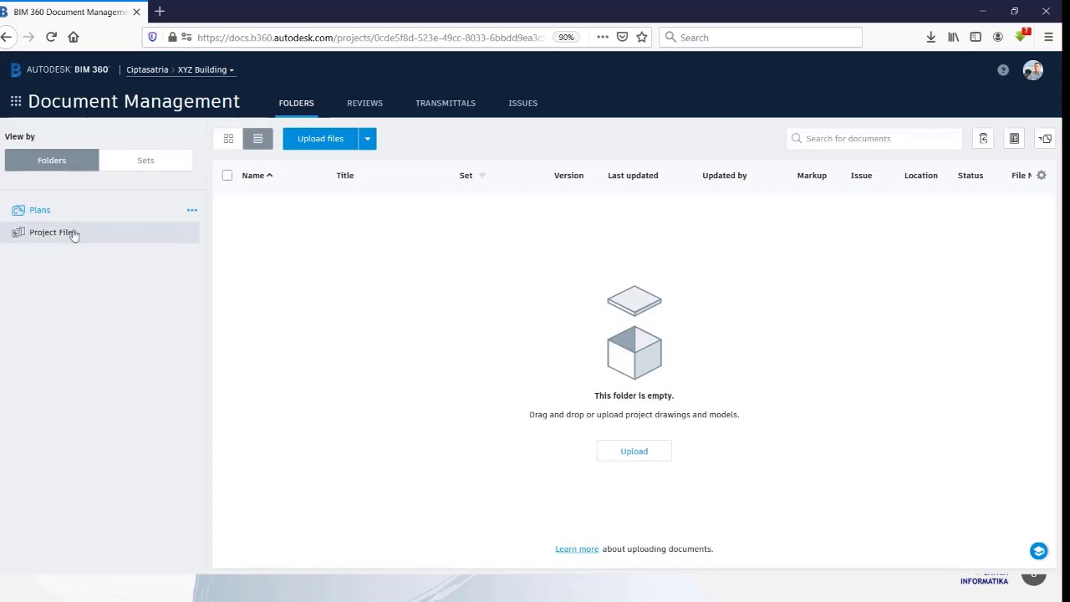
Step: Under Plans, add a 'Forcon' subfolder and then a 'Shop Drawing' subfolder
left_click(192, 210)
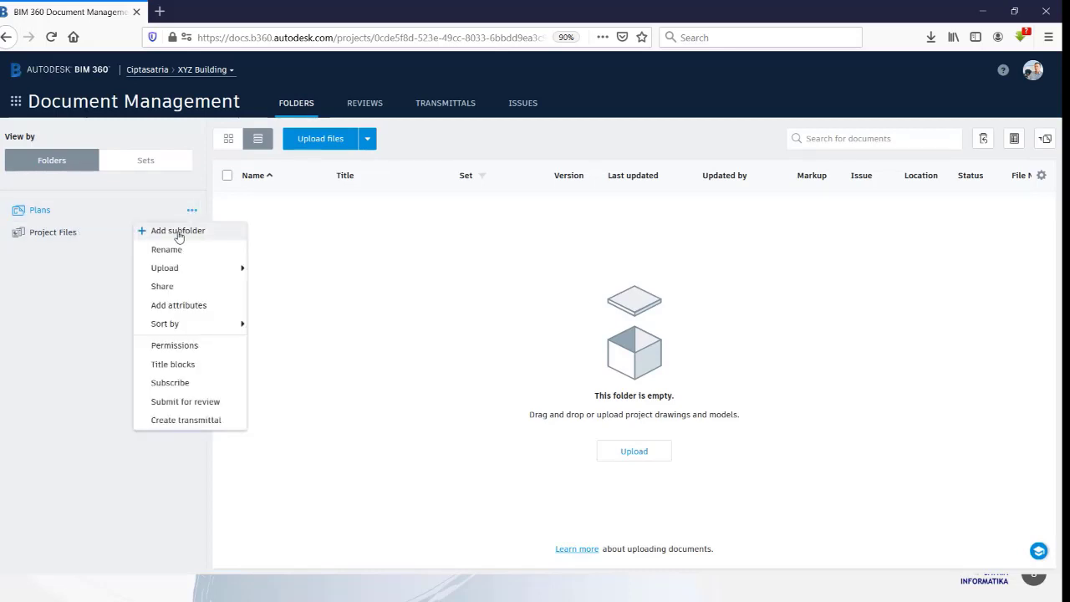
left_click(178, 231)
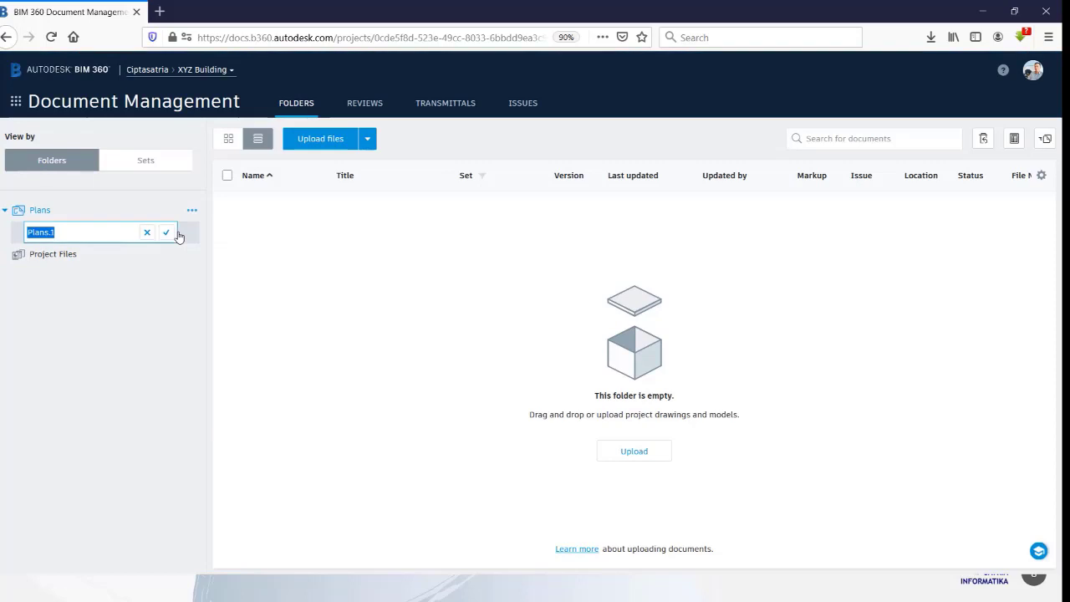
type("Forcon")
left_click(167, 232)
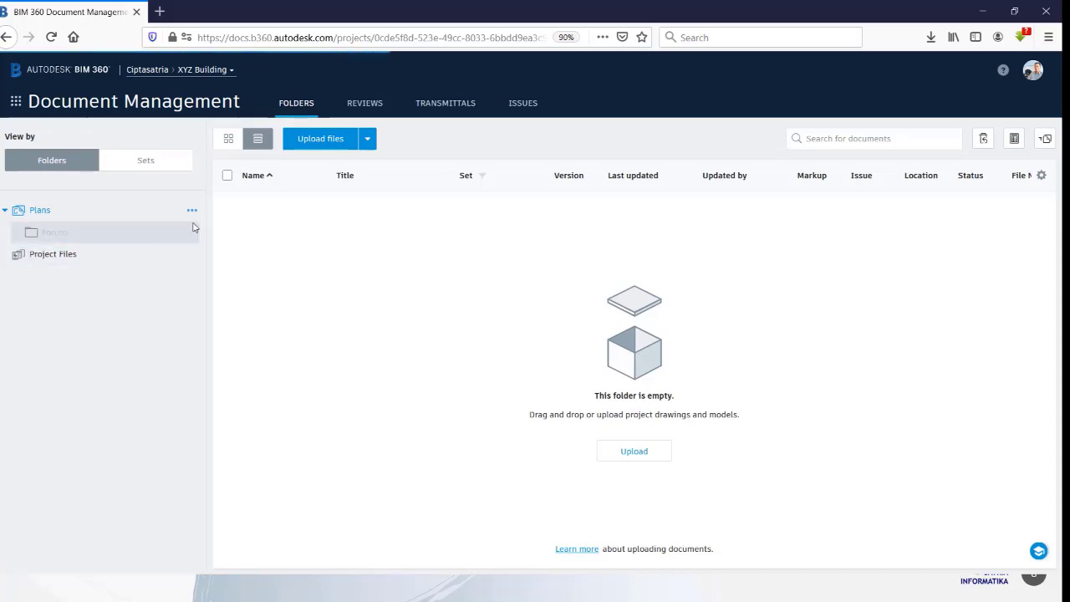
left_click(193, 211)
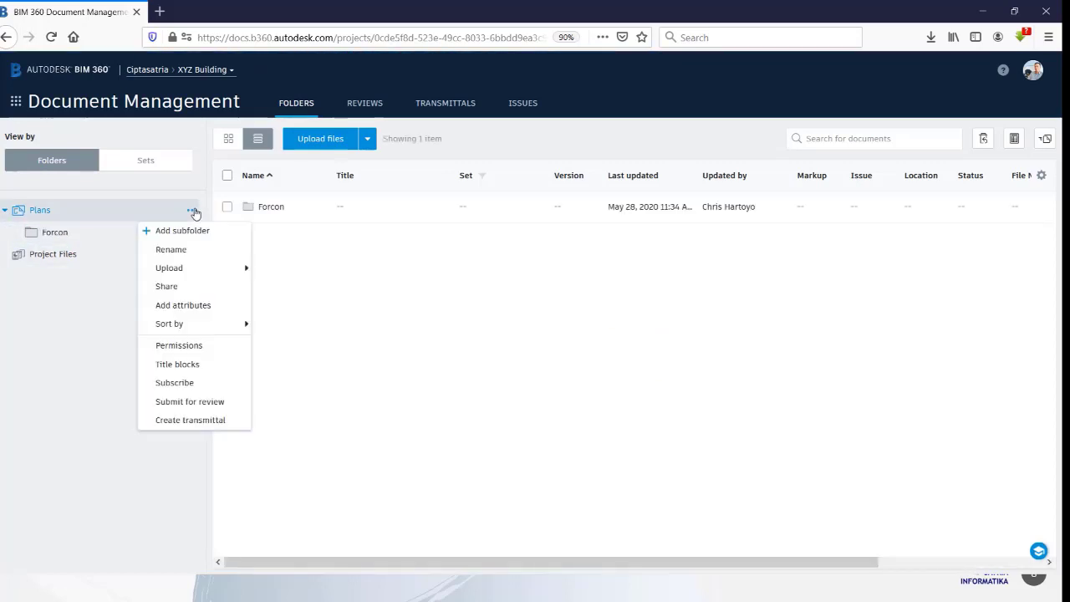
left_click(191, 229)
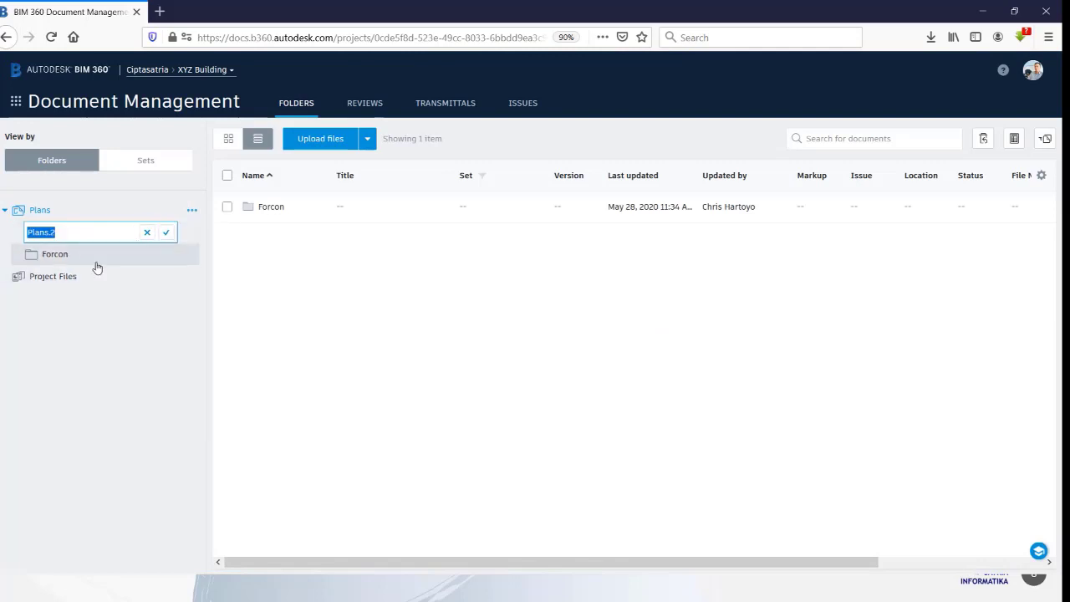
type("Shop ")
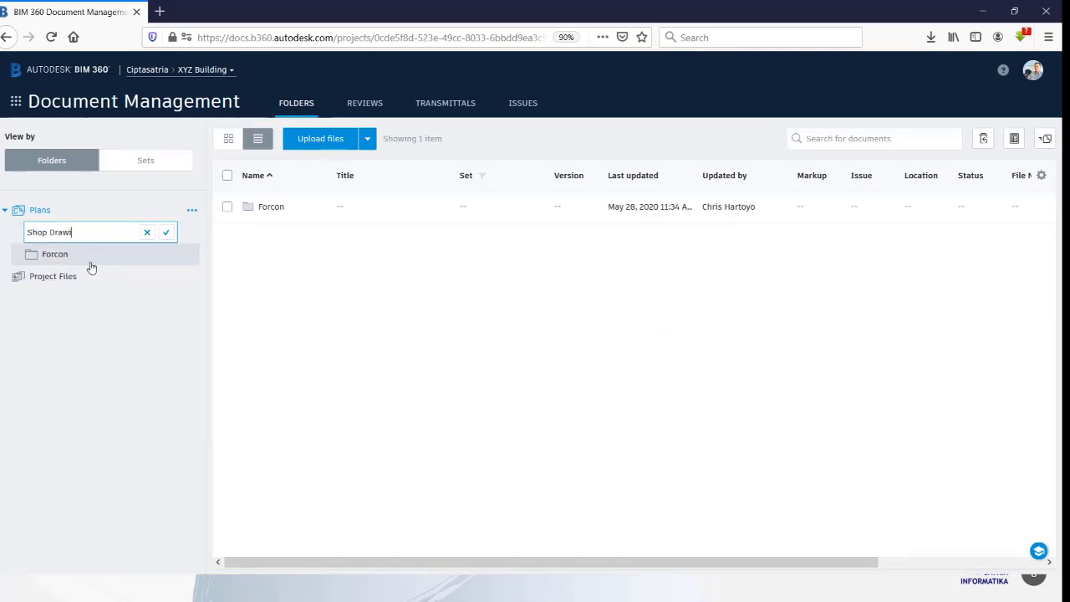
type("Drawing")
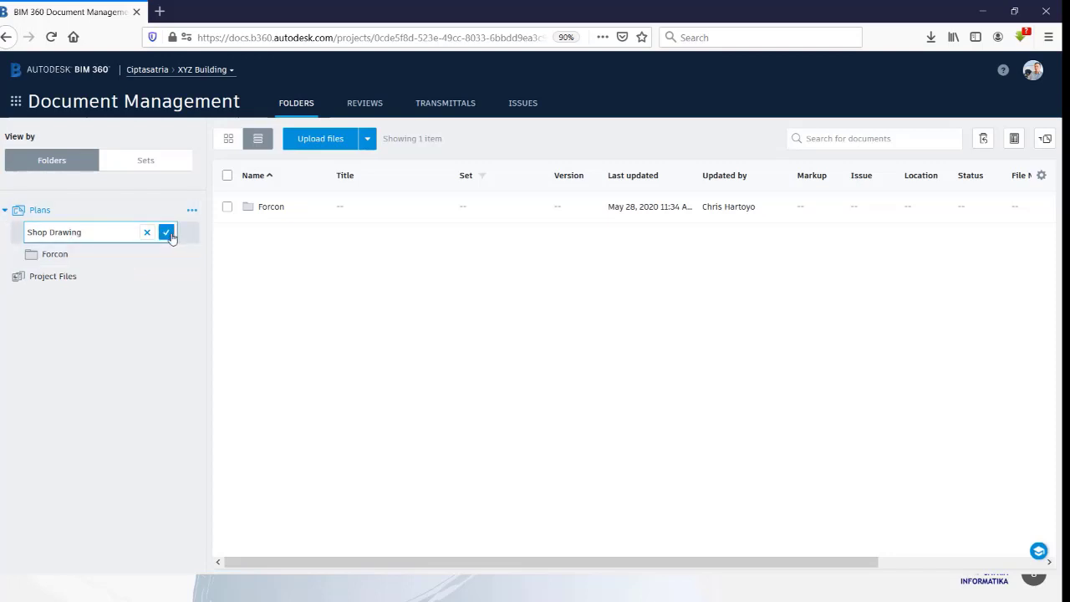
left_click(167, 232)
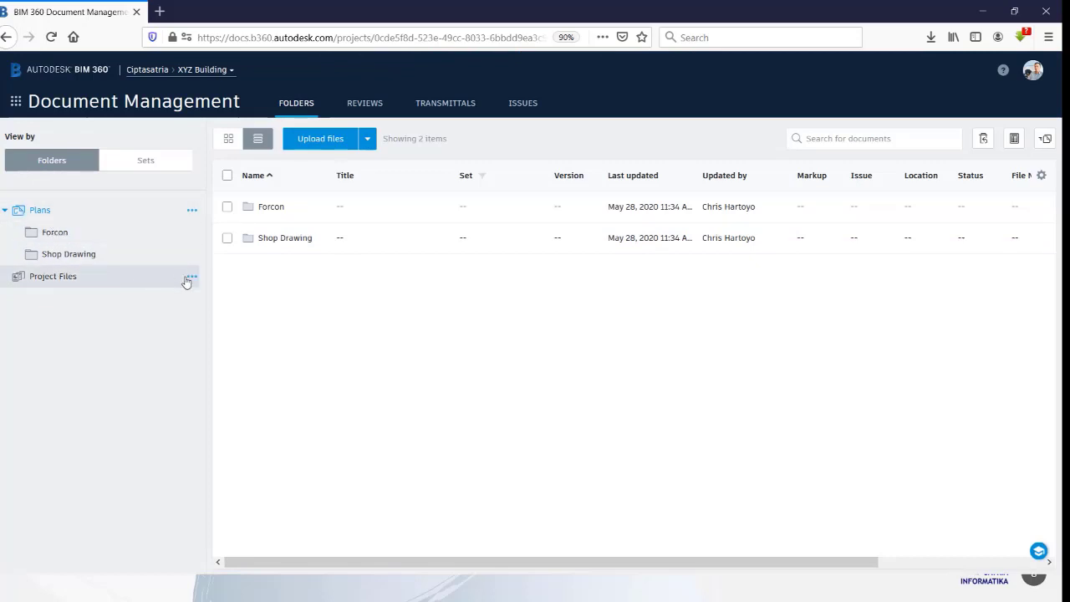
Step: Under Project Files, add 'WIP' and 'Shared' subfolders, then open the Shared folder
left_click(192, 276)
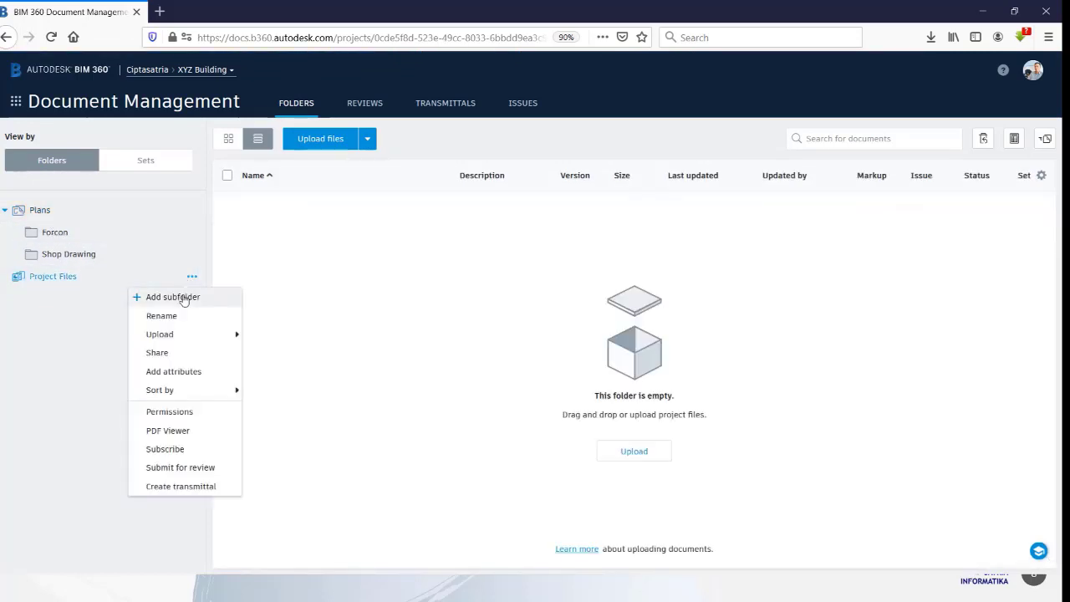
left_click(182, 298)
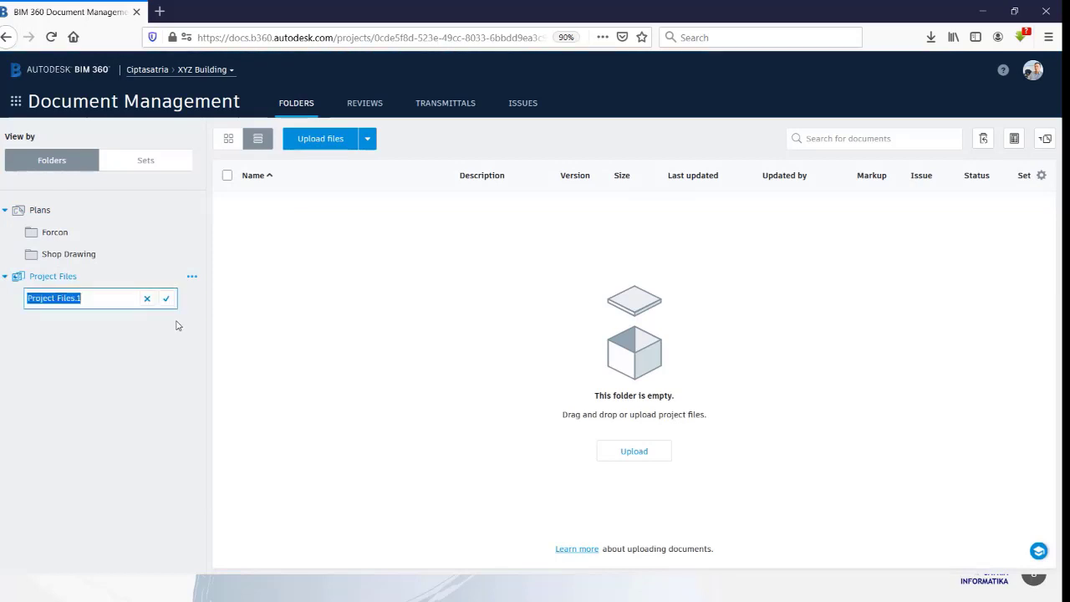
type("WIP")
left_click(166, 299)
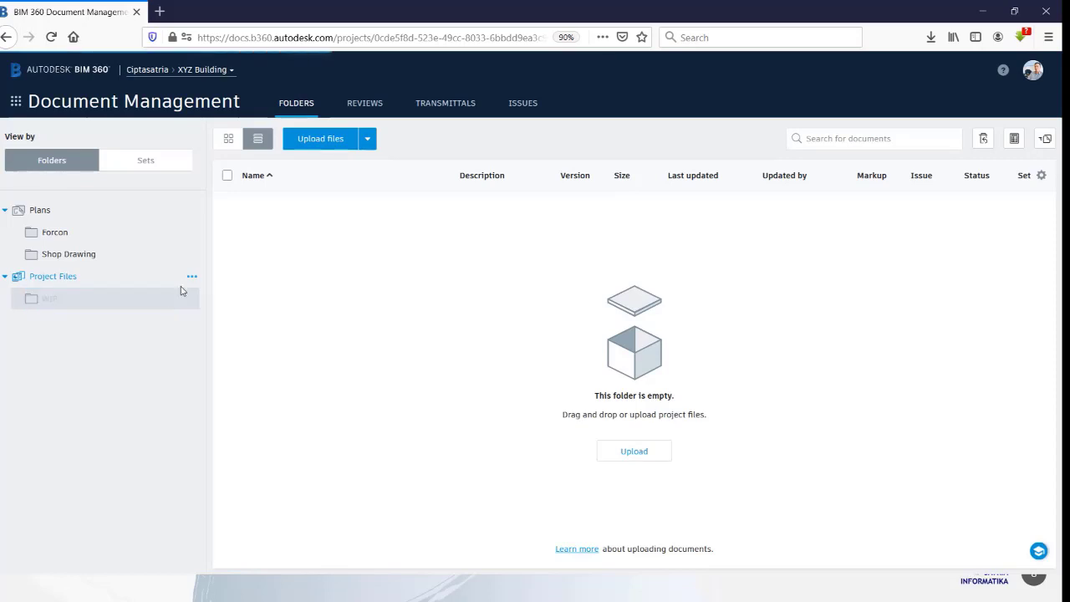
left_click(192, 277)
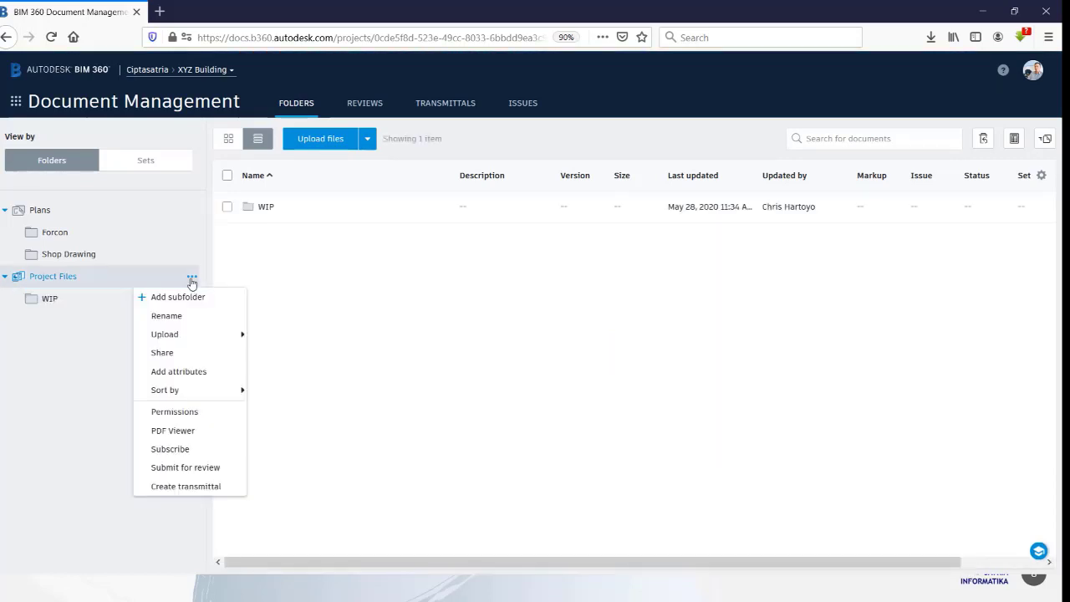
left_click(185, 299)
type("Shared")
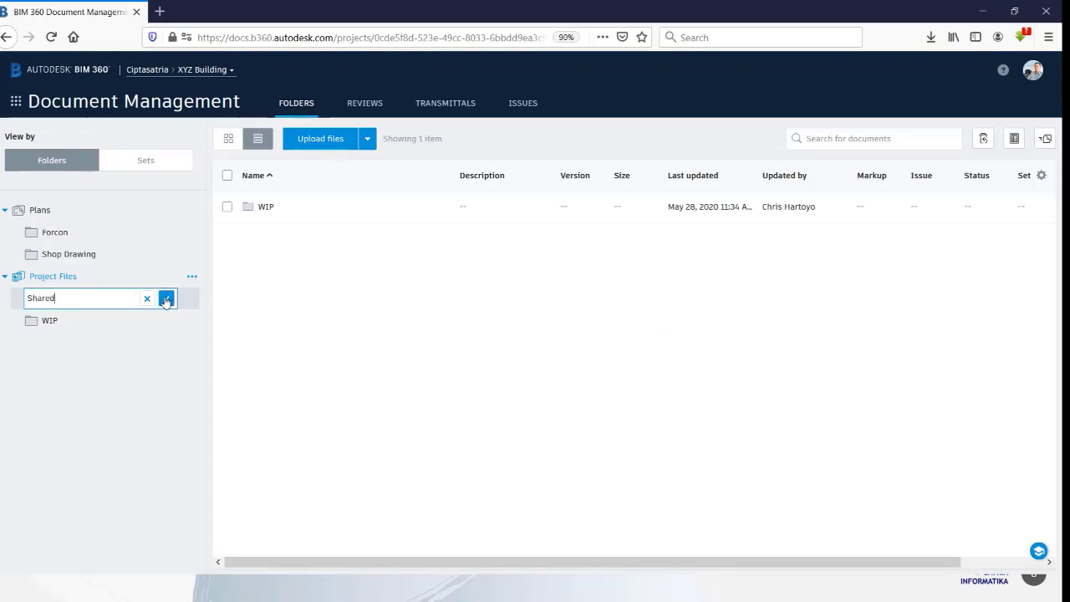
left_click(167, 299)
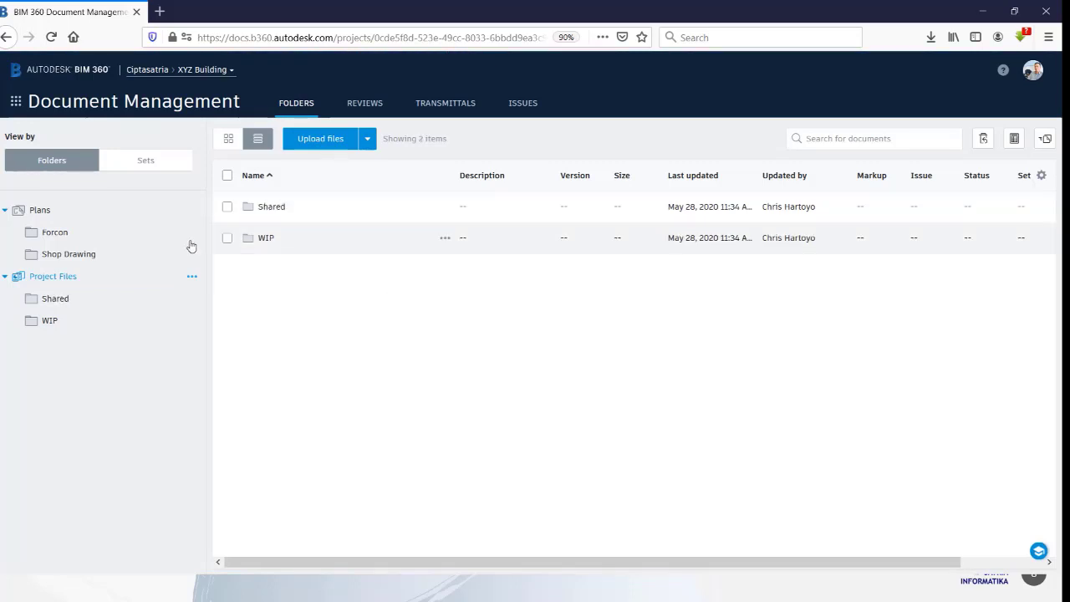
left_click(130, 306)
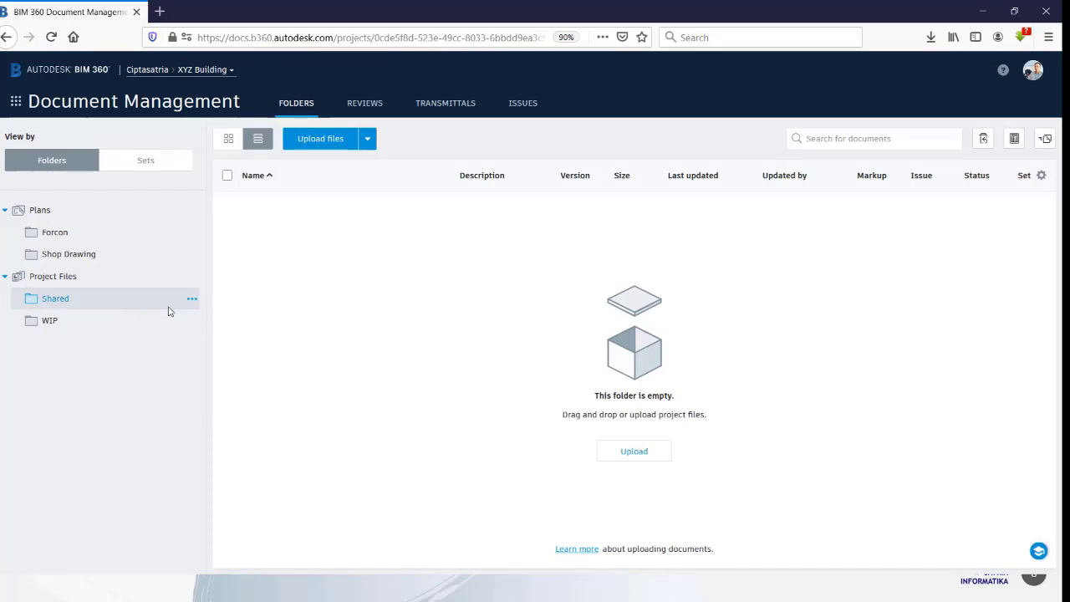
Step: Grant a project member View+Download+Upload permission on the Shared folder
left_click(192, 301)
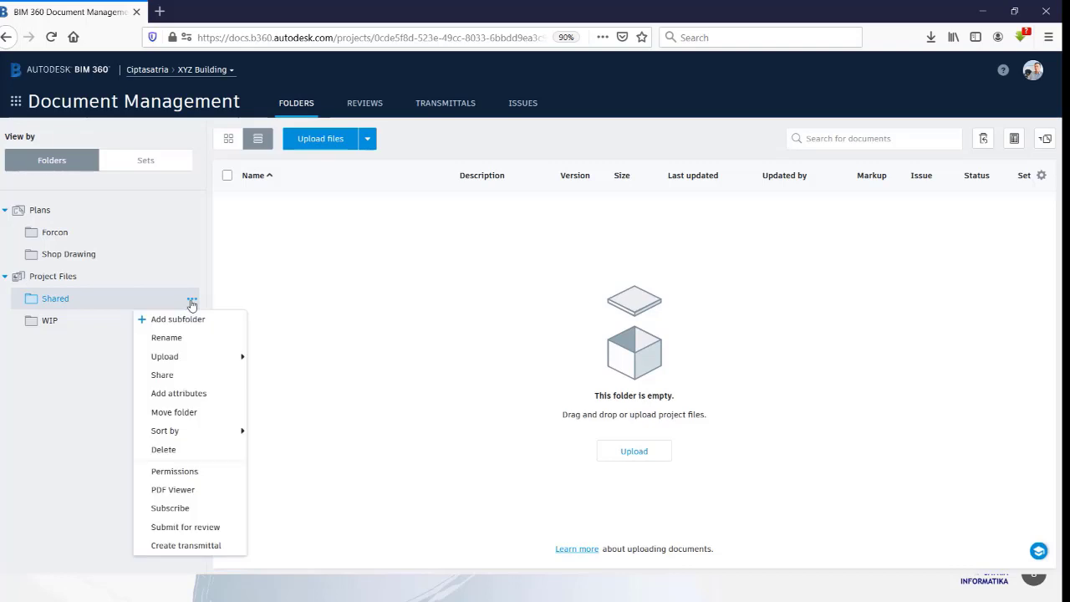
left_click(174, 472)
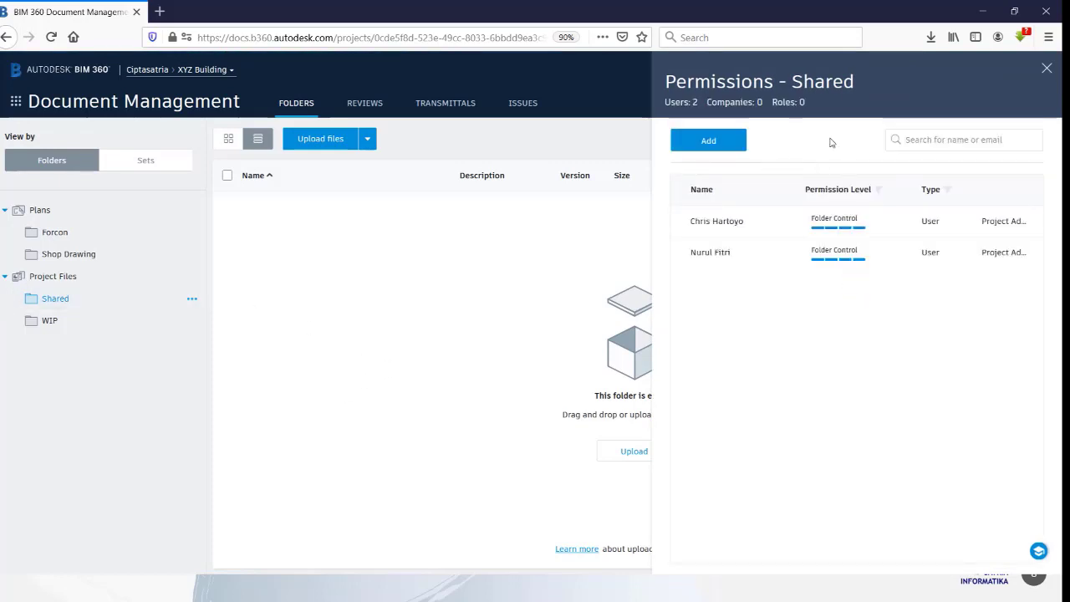
left_click(719, 144)
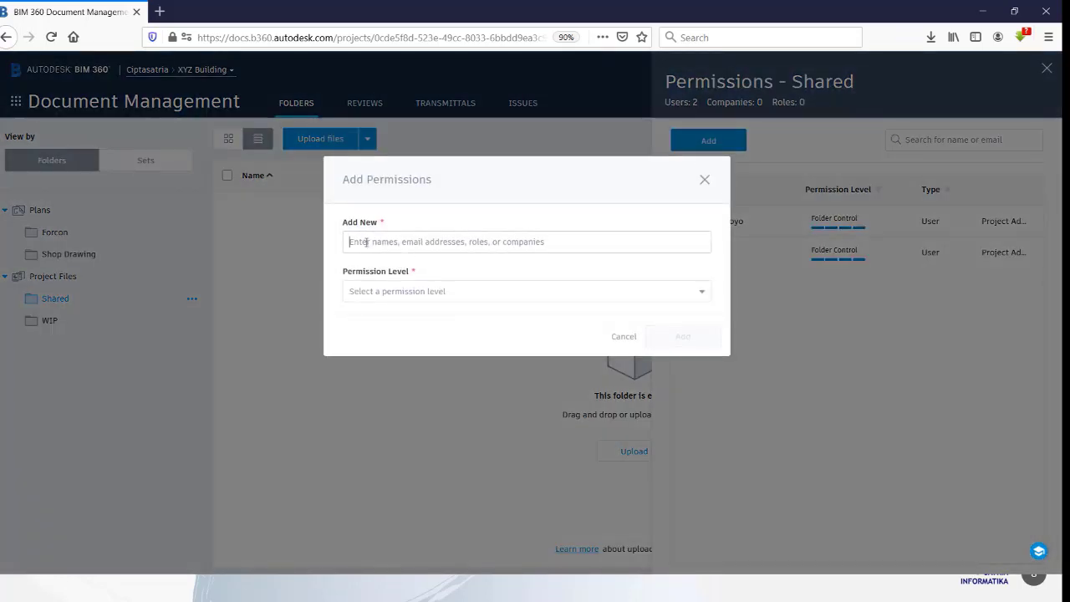
type("alfi")
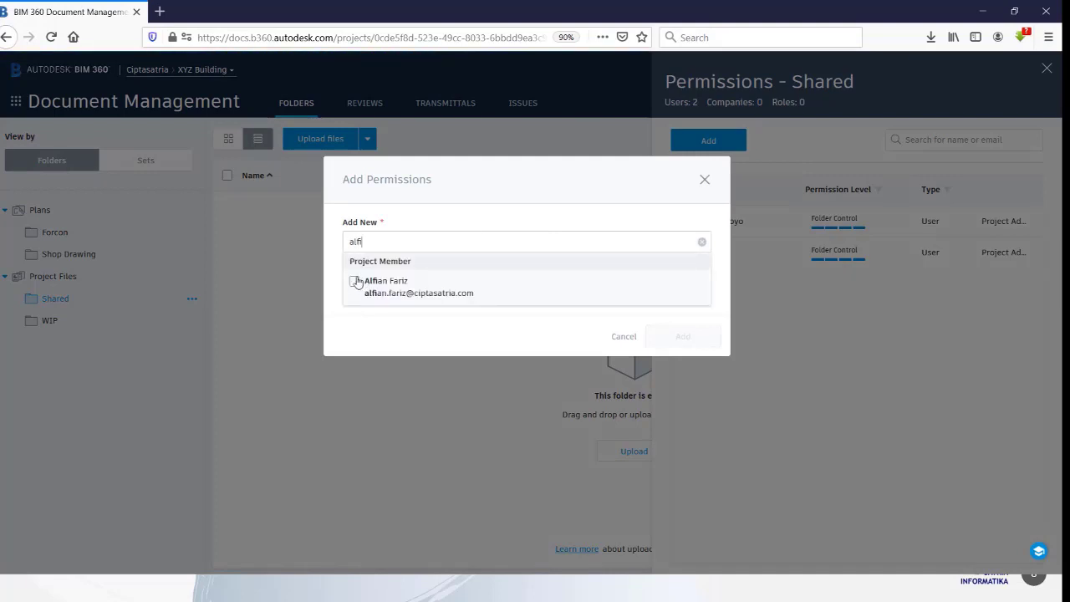
left_click(357, 282)
left_click(456, 336)
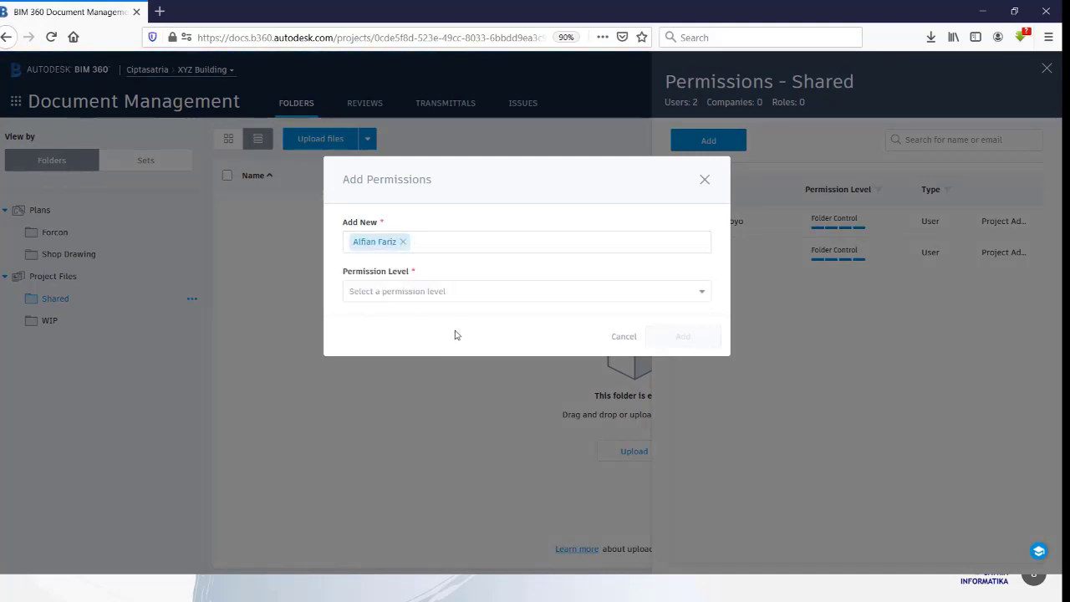
left_click(430, 294)
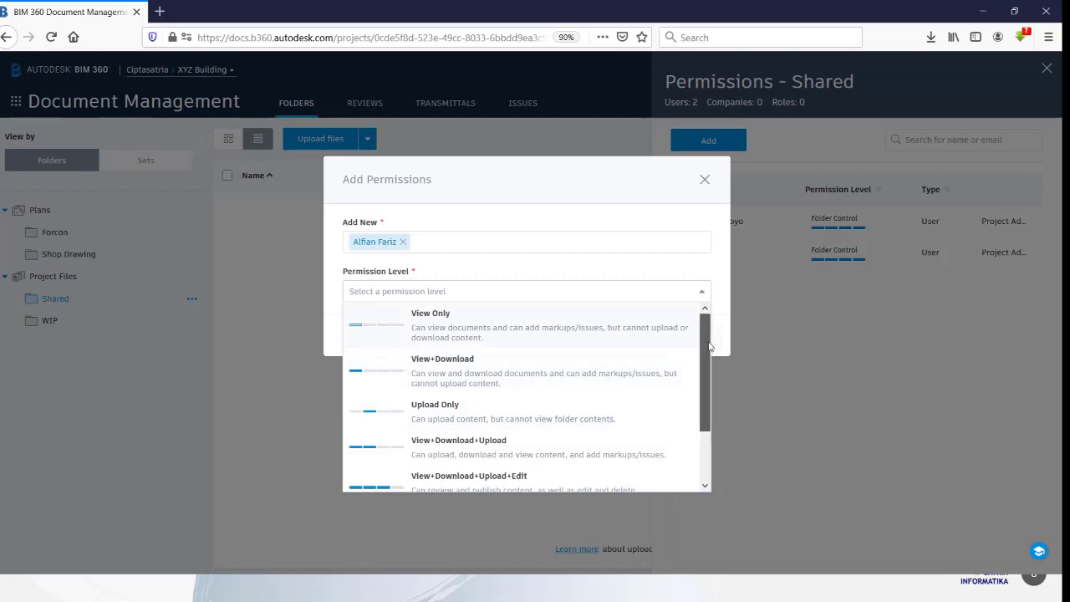
left_click_drag(709, 346, 710, 365)
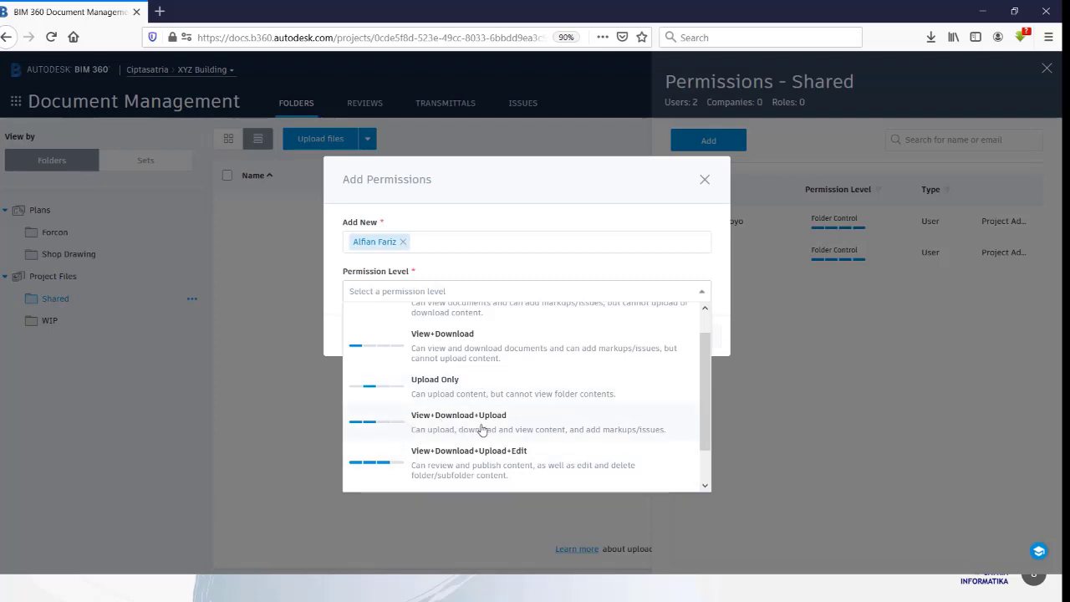
scroll(482, 429, "down", 1)
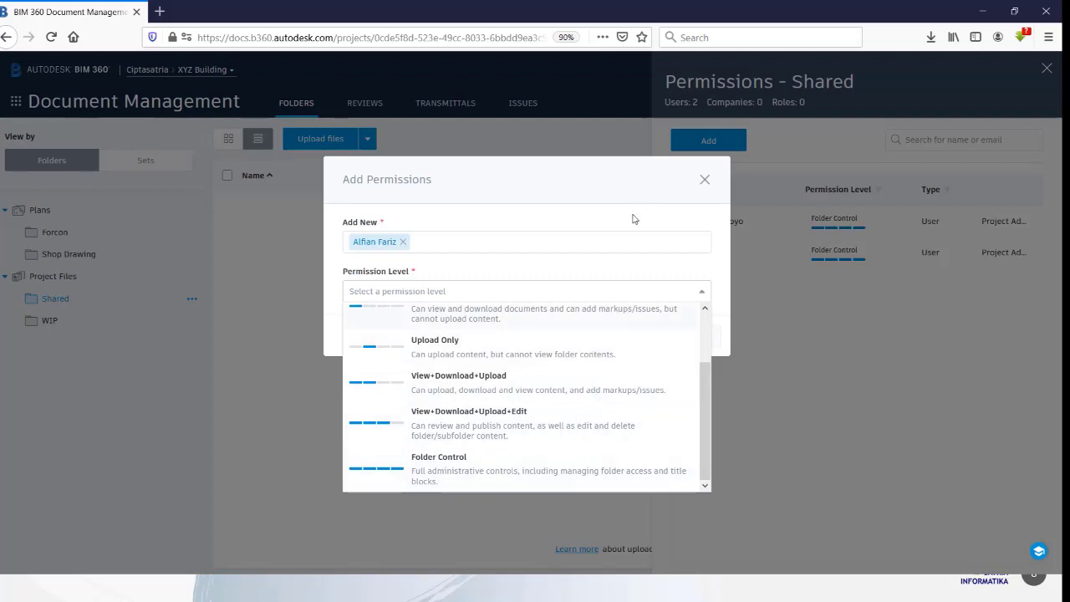
left_click(525, 383)
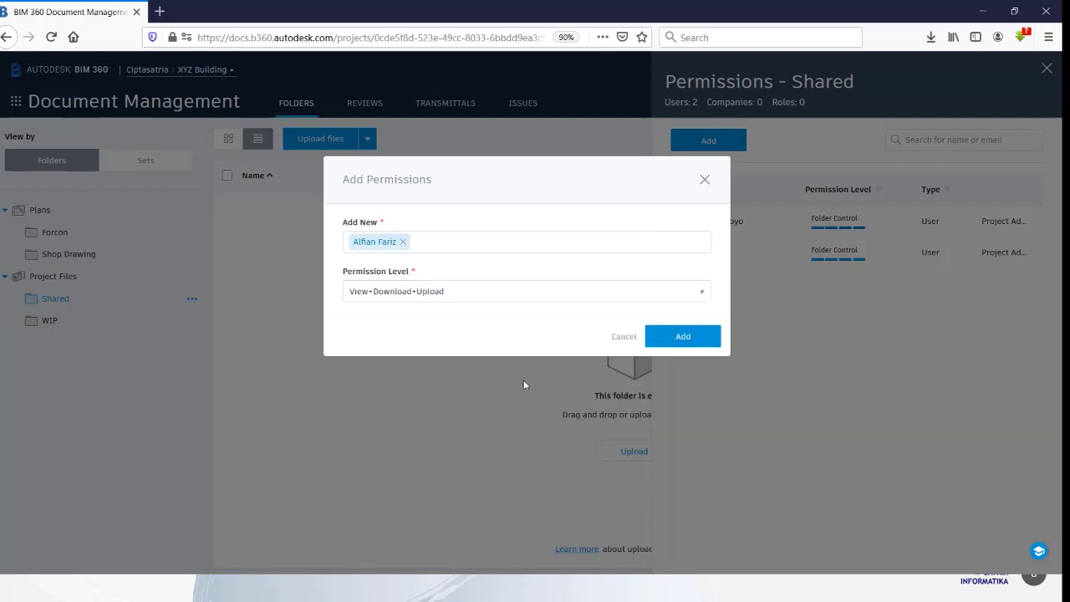
left_click(699, 338)
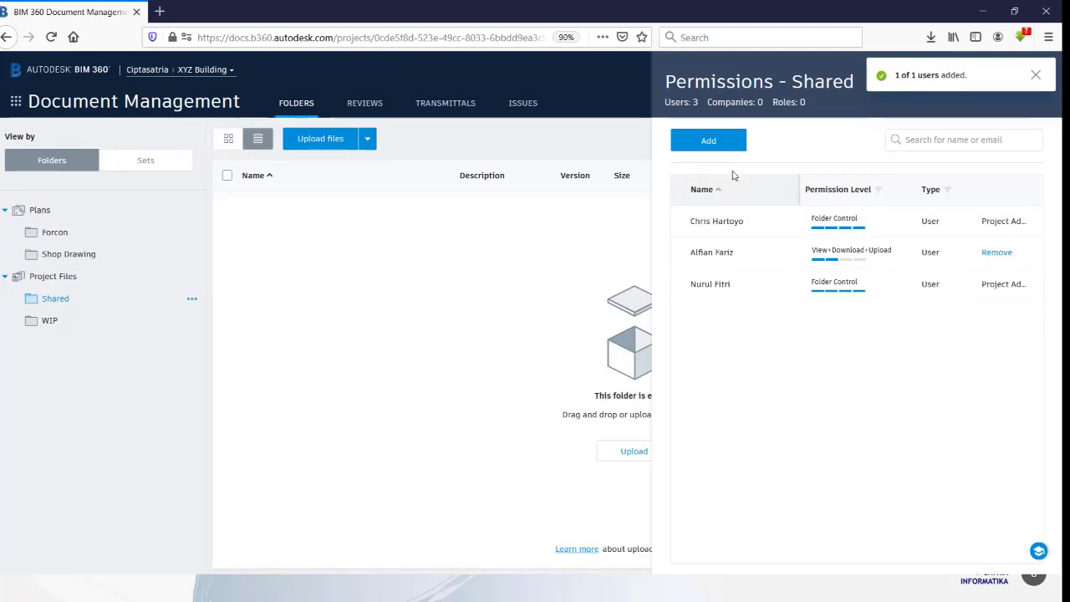
Step: Cancel a second add-member form without adding anyone and close the Shared permissions panel
left_click(709, 140)
left_click(462, 240)
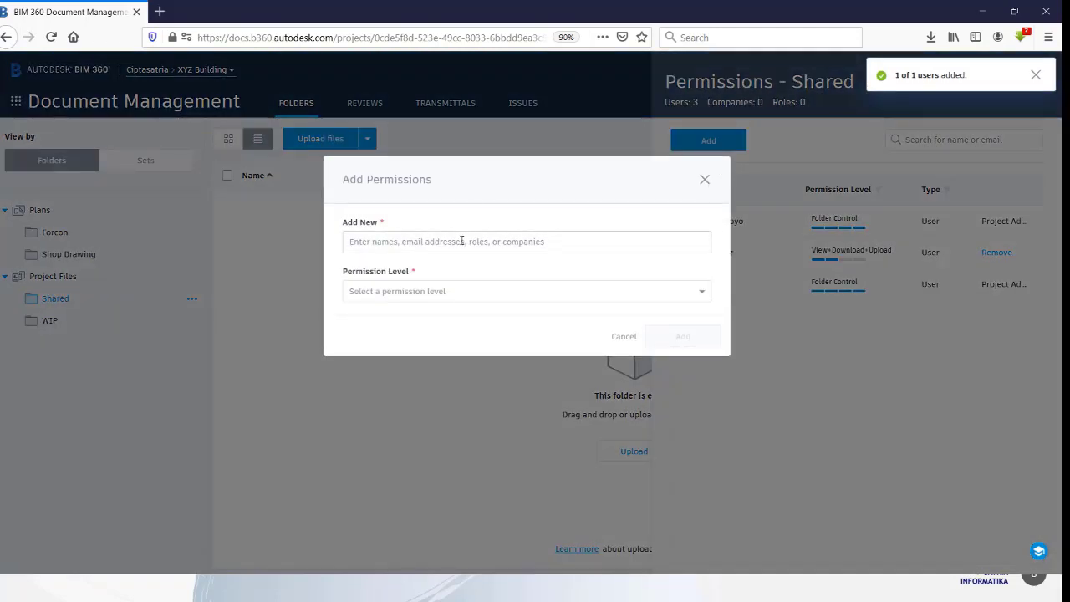
left_click(705, 180)
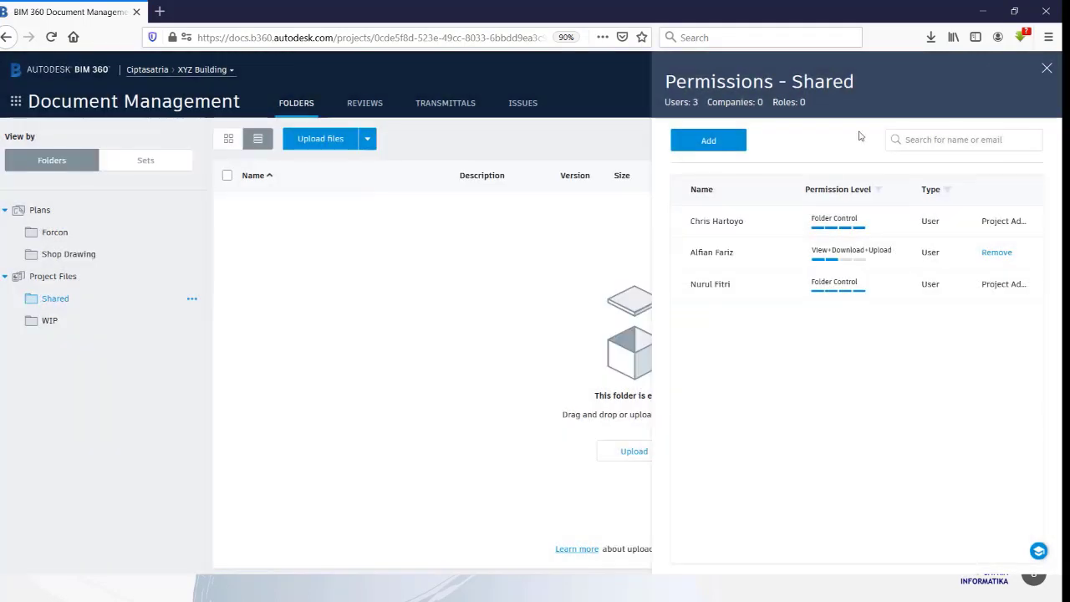
left_click(1052, 69)
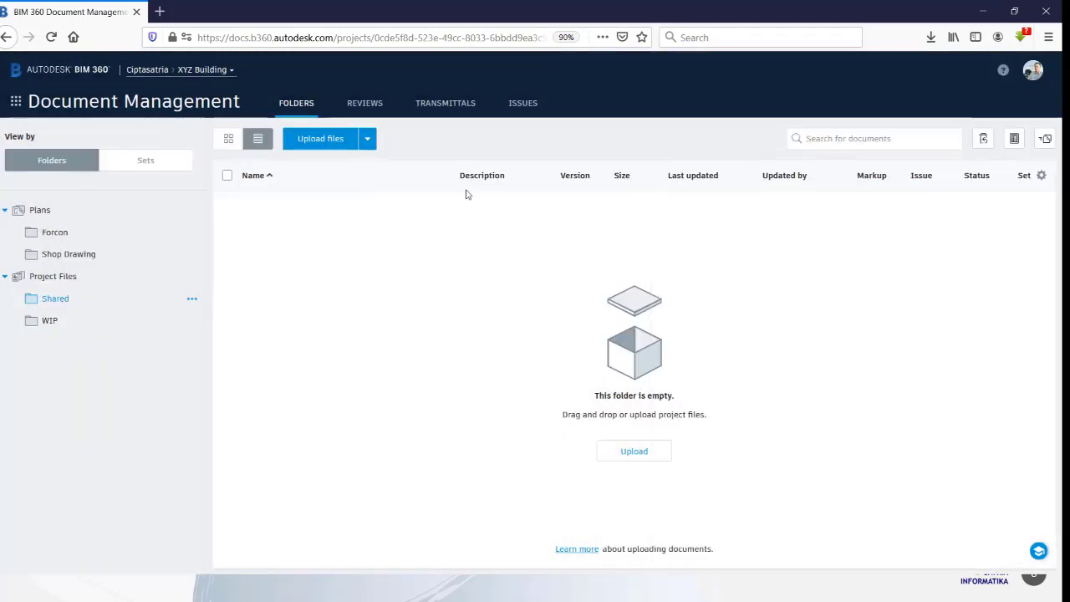
Step: Switch from Document Management to the Project Home dashboard via the module launcher
left_click(15, 102)
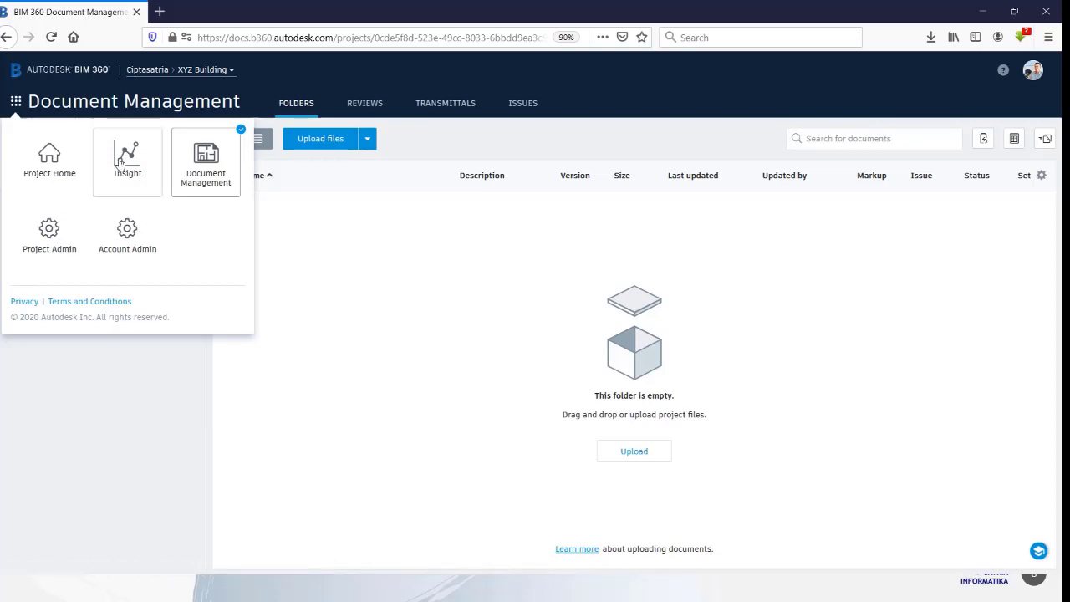
left_click(49, 167)
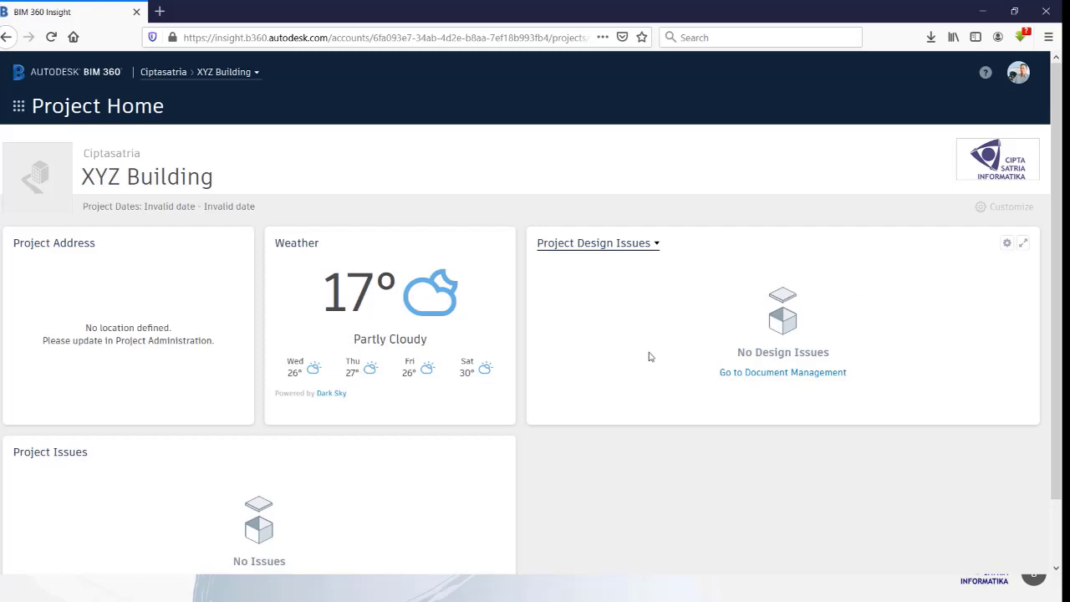
Step: Enter dashboard Customize mode, scroll through the Card Library, and close it without adding cards
left_click(1000, 211)
left_click(1016, 205)
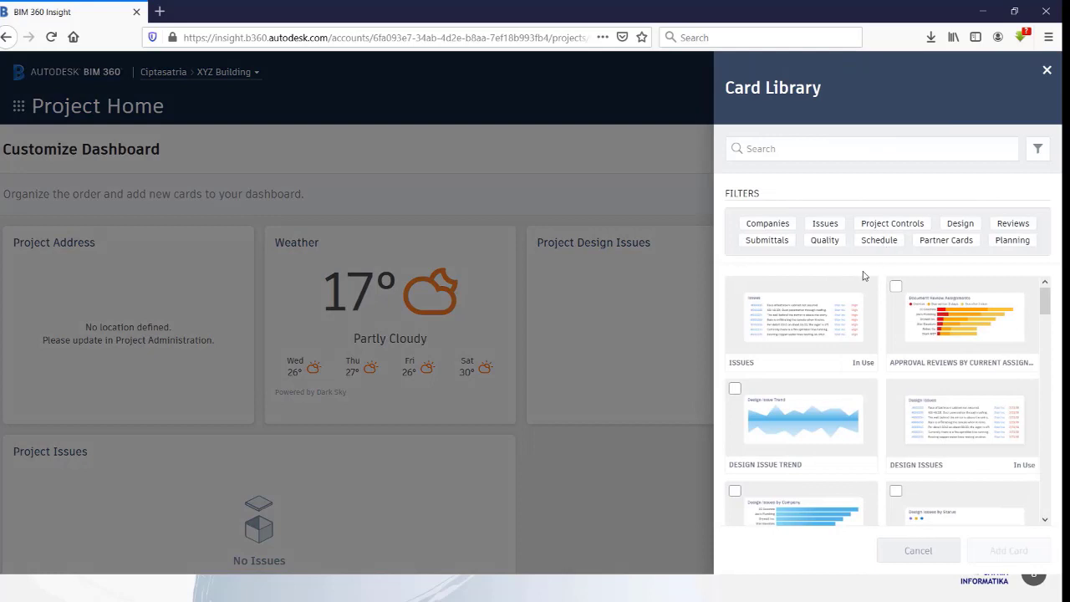
scroll(841, 374, "down", 2)
scroll(840, 351, "down", 4)
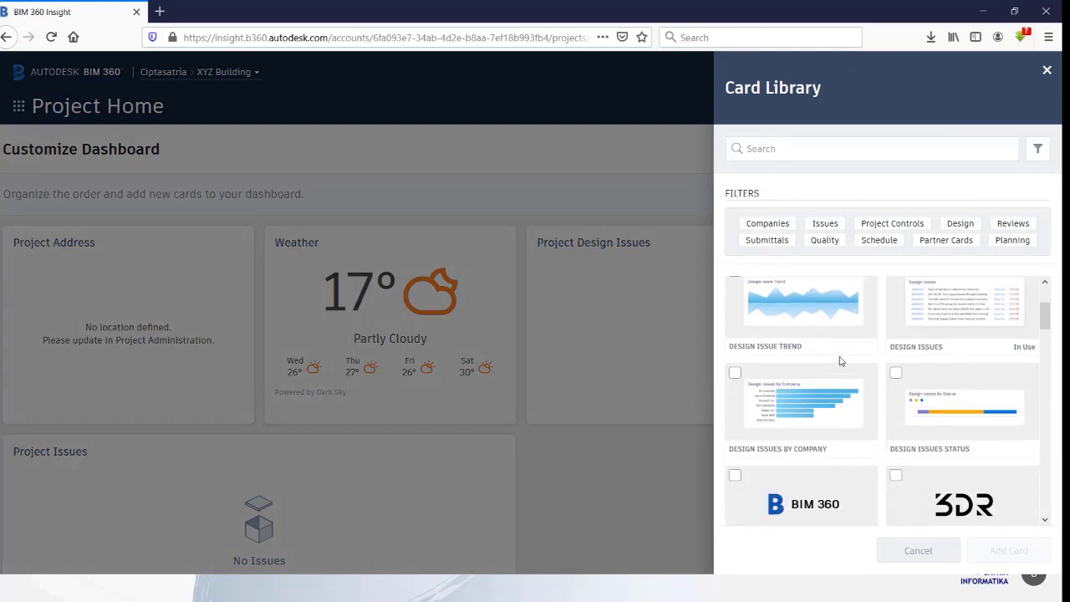
scroll(828, 306, "down", 3)
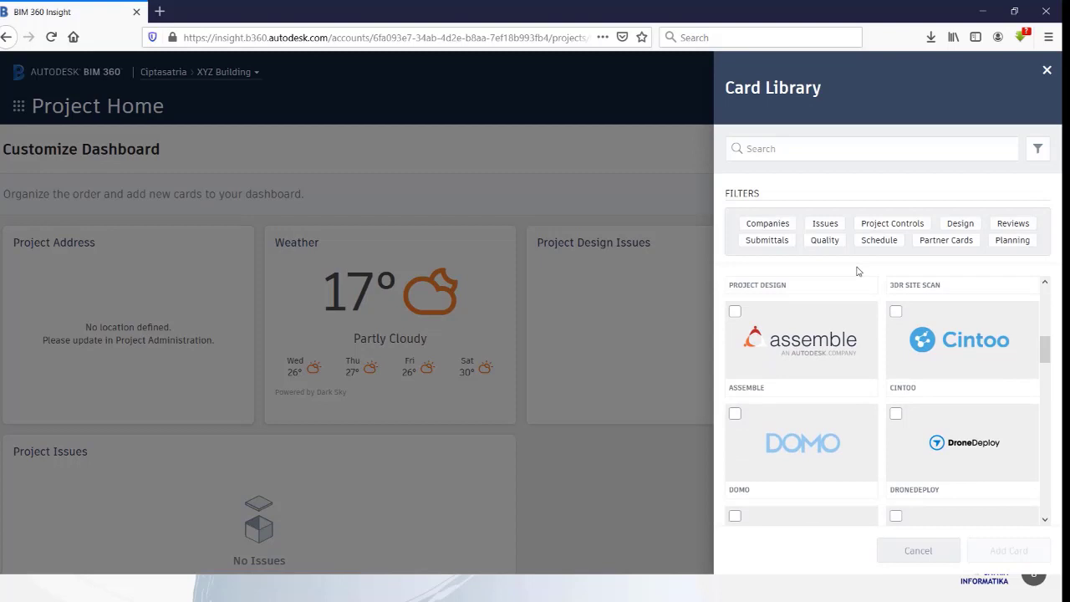
scroll(835, 285, "up", 5)
scroll(835, 286, "down", 5)
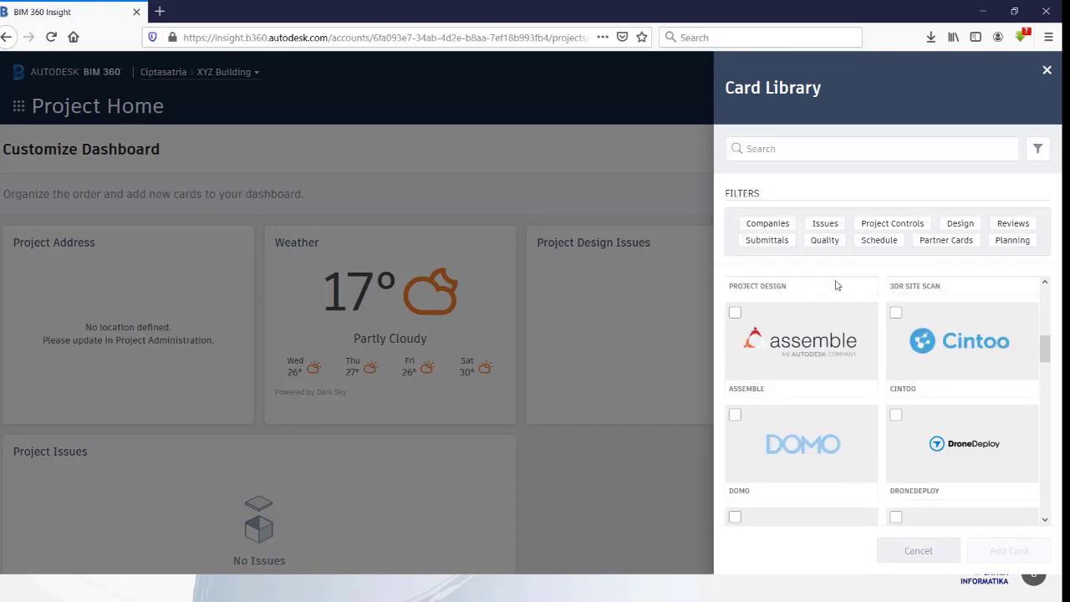
scroll(837, 285, "down", 2)
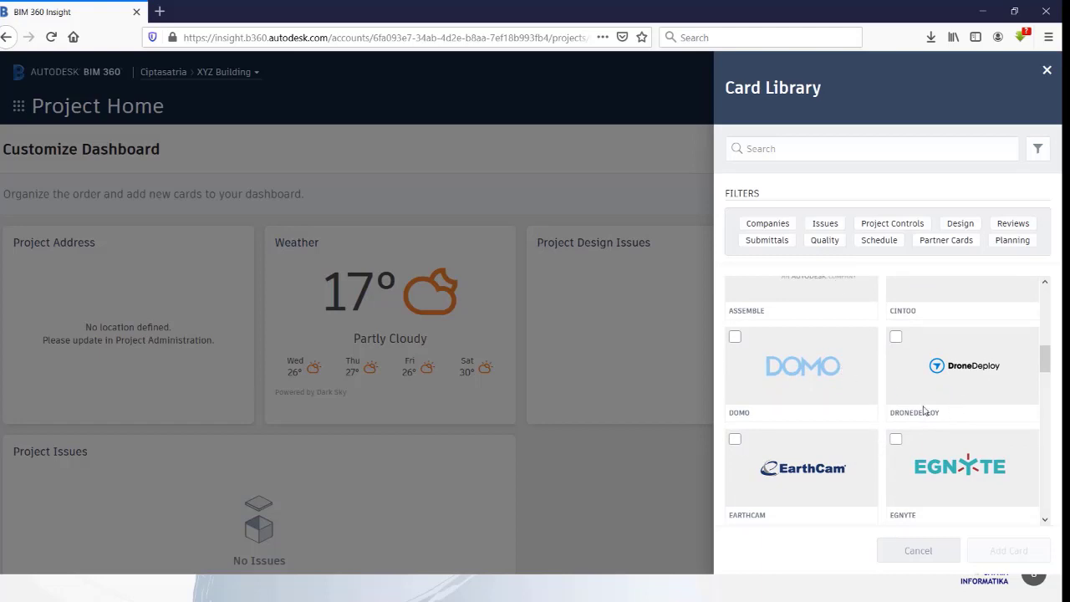
scroll(920, 393, "down", 2)
scroll(914, 377, "down", 3)
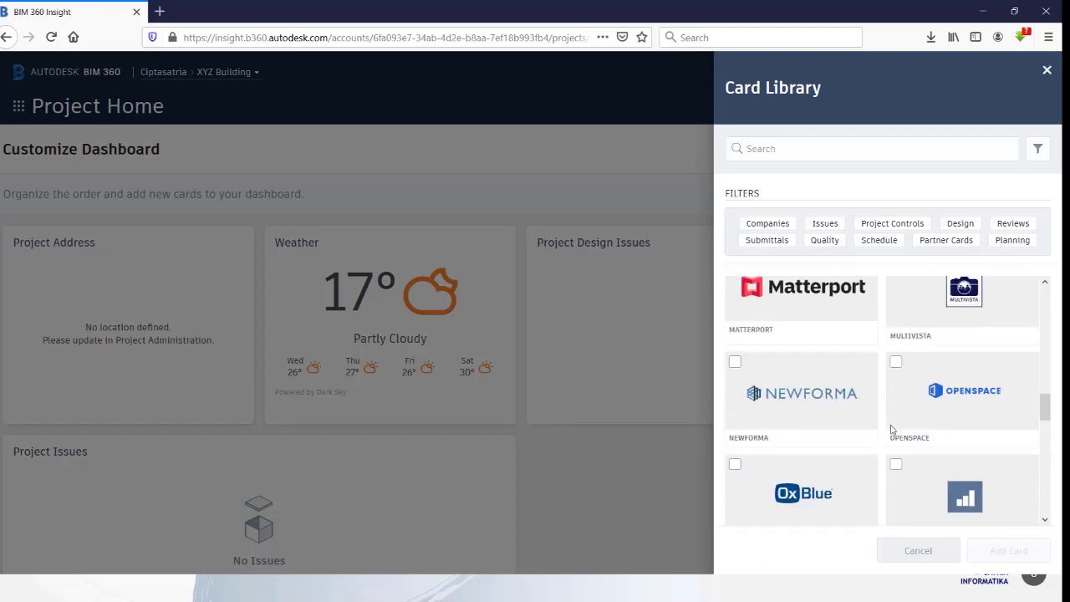
scroll(893, 418, "up", 4)
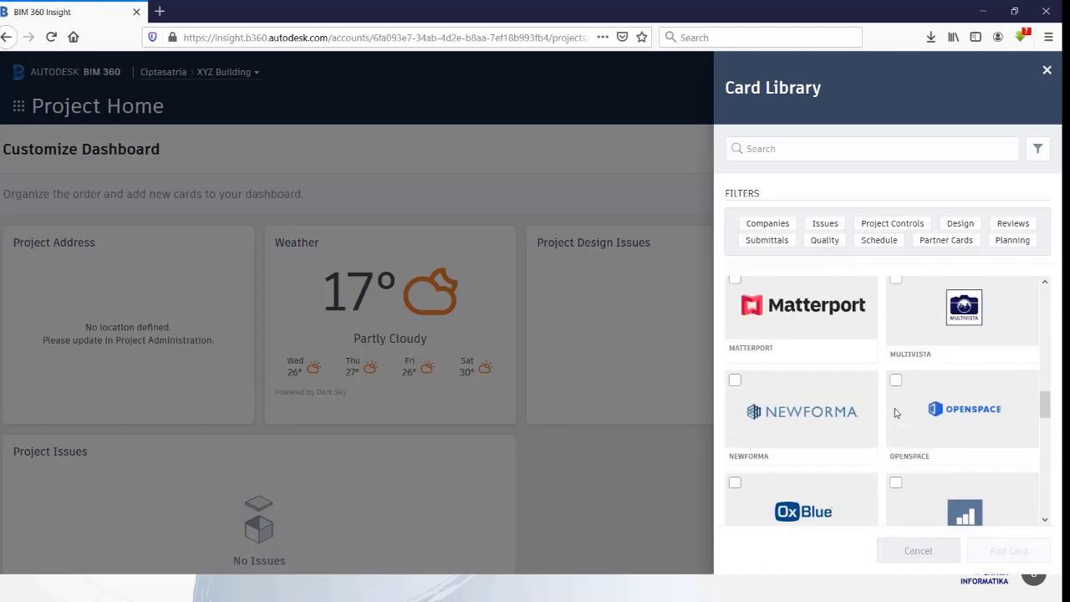
left_click(1048, 74)
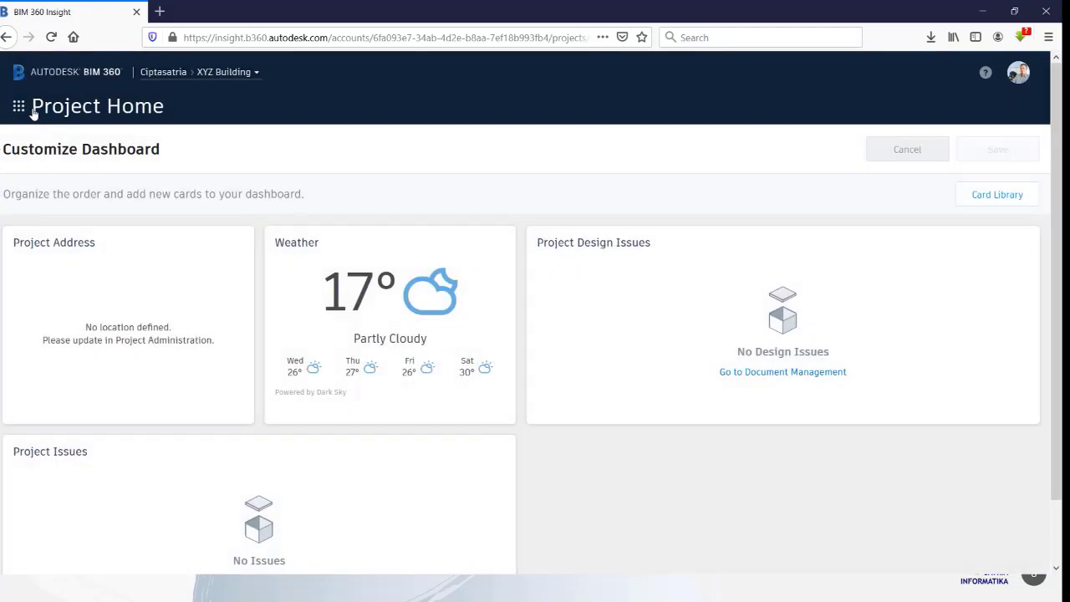
left_click(26, 110)
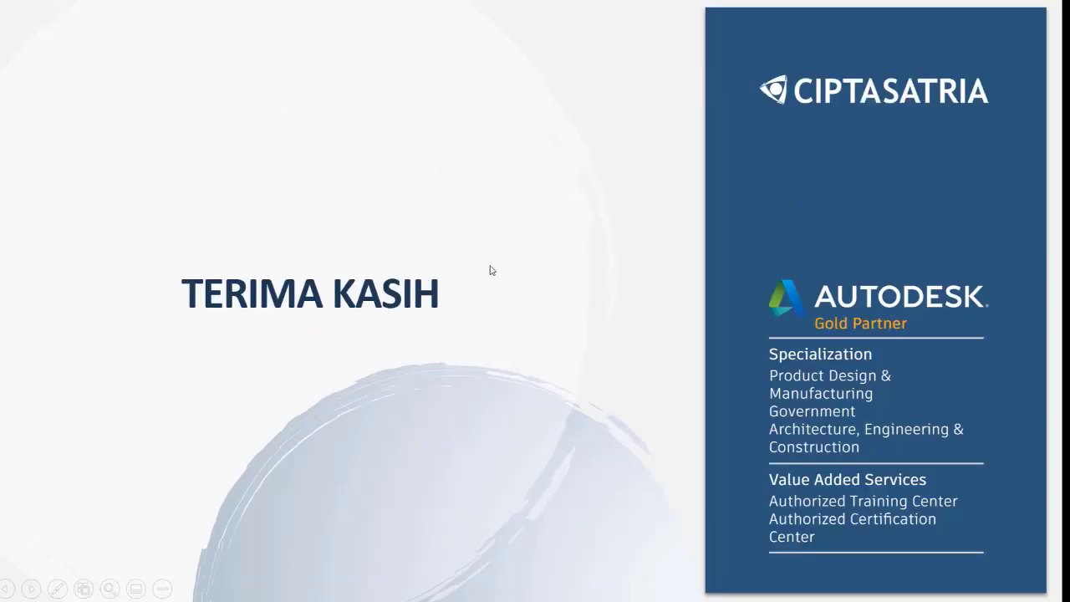
left_click(491, 255)
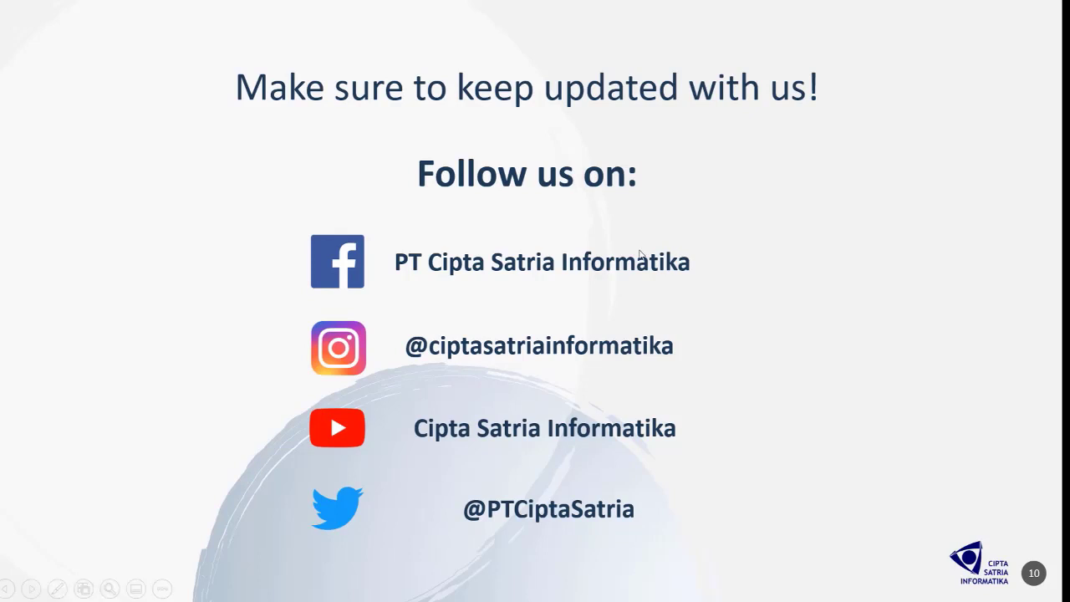
left_click(684, 266)
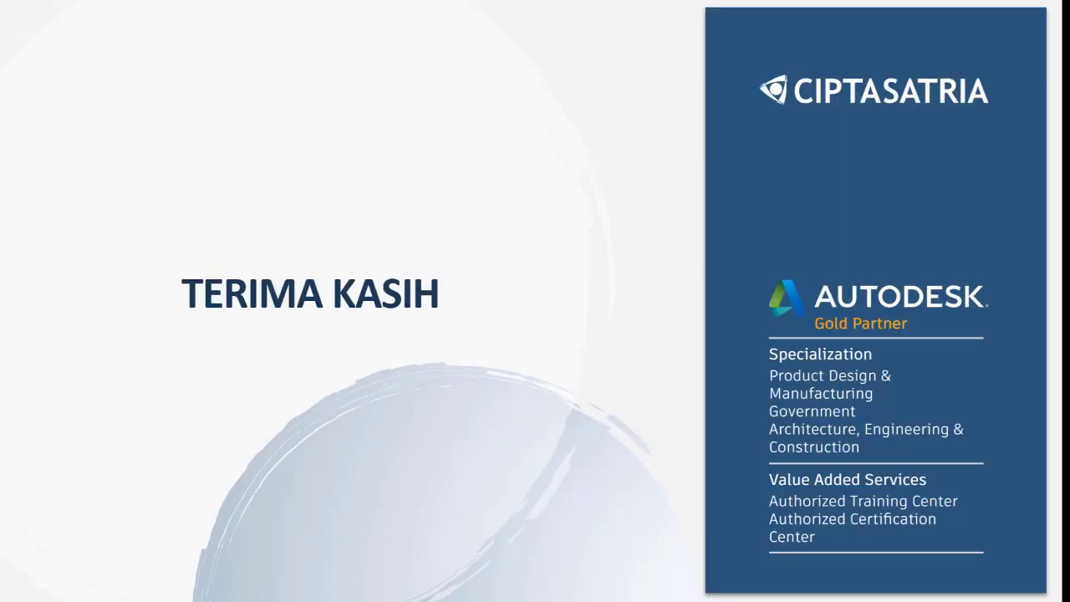